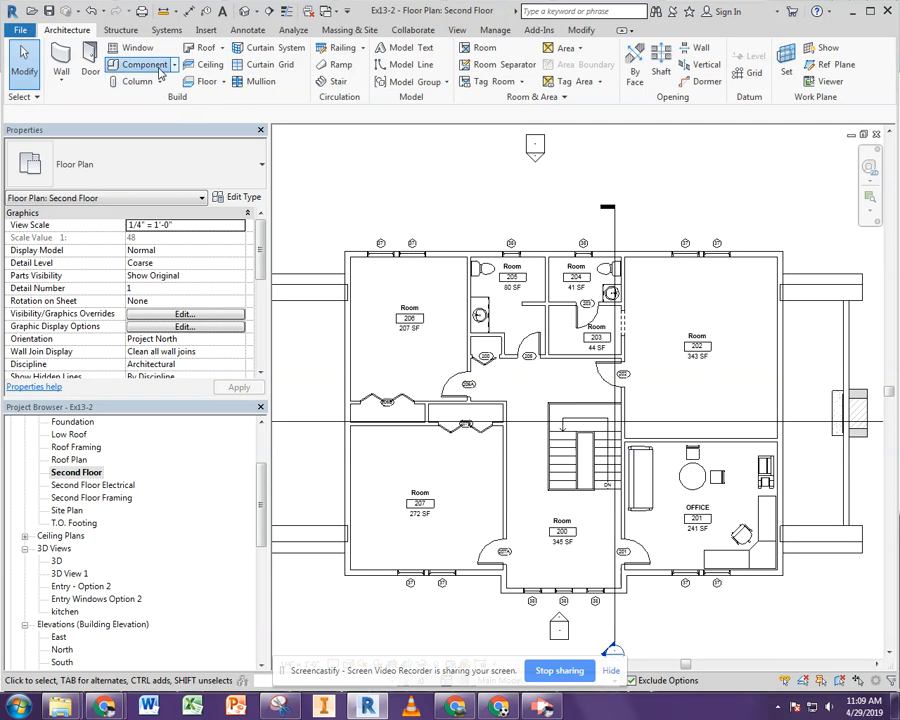
Look through the loaded component types for light fixtures, examining the recessed can downlight and the hemisphere pendant light
{"action": "left_click", "coordinate": [210, 166]}
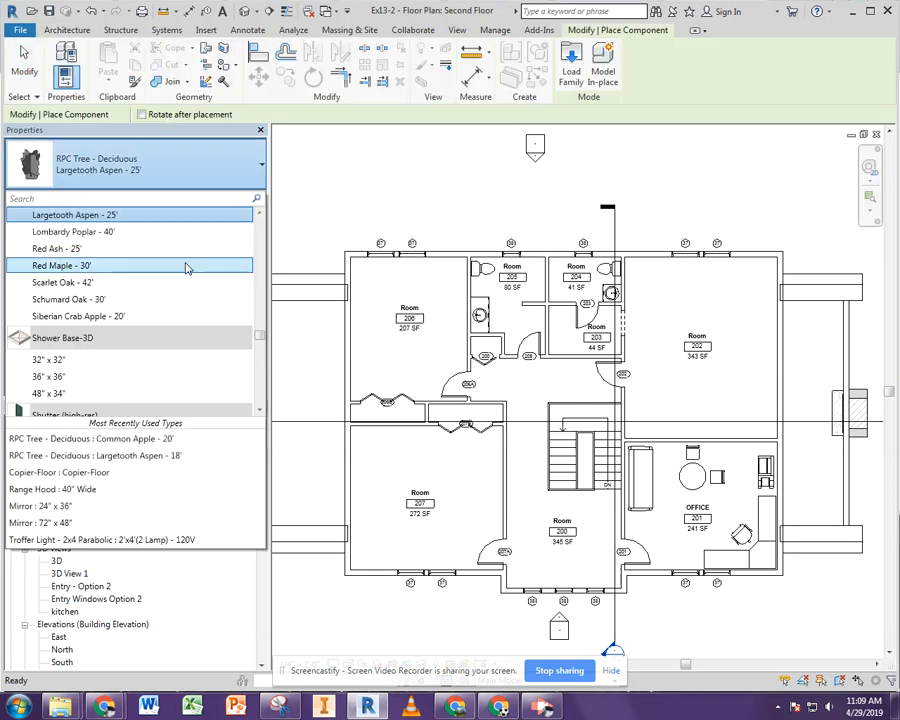
{"action": "scroll", "coordinate": [185, 346], "scroll_direction": "down", "scroll_amount": 5}
{"action": "scroll", "coordinate": [182, 342], "scroll_direction": "down", "scroll_amount": 10}
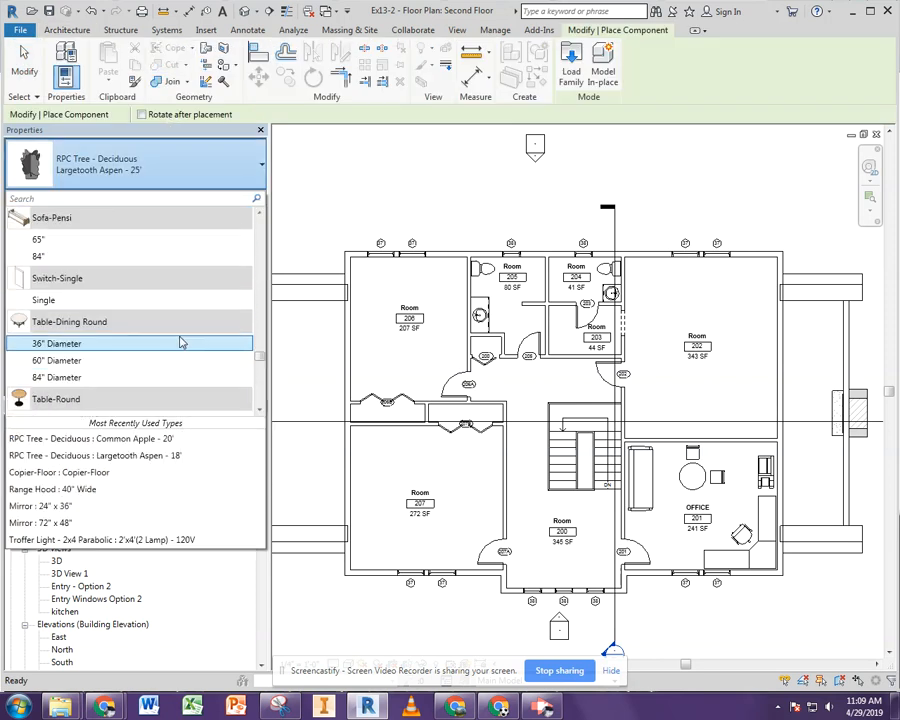
{"action": "scroll", "coordinate": [141, 280], "scroll_direction": "up", "scroll_amount": 1}
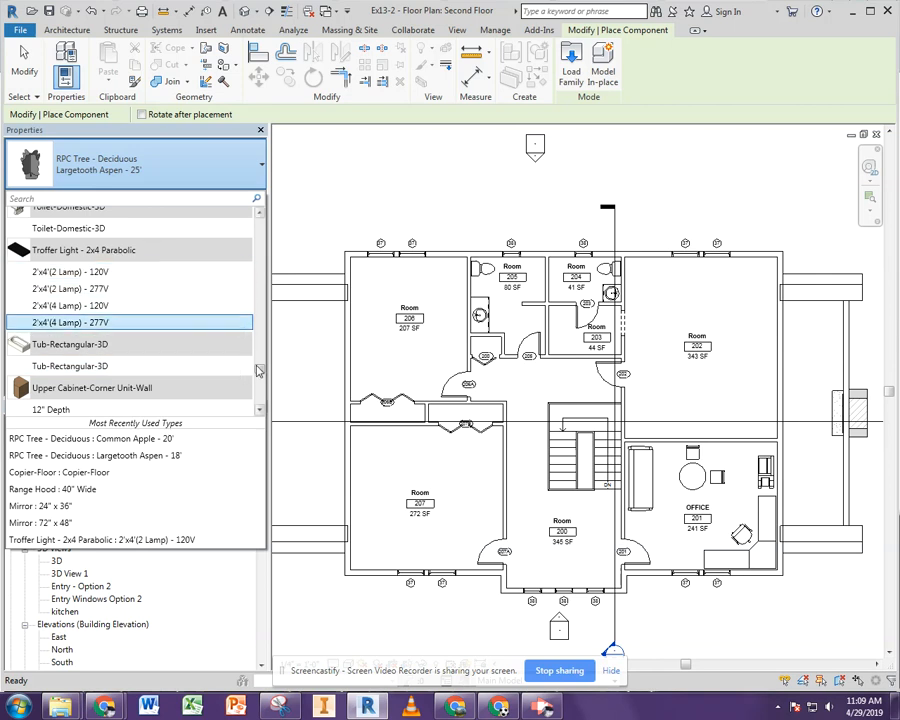
{"action": "scroll", "coordinate": [197, 313], "scroll_direction": "up", "scroll_amount": 3}
{"action": "scroll", "coordinate": [197, 313], "scroll_direction": "down", "scroll_amount": 6}
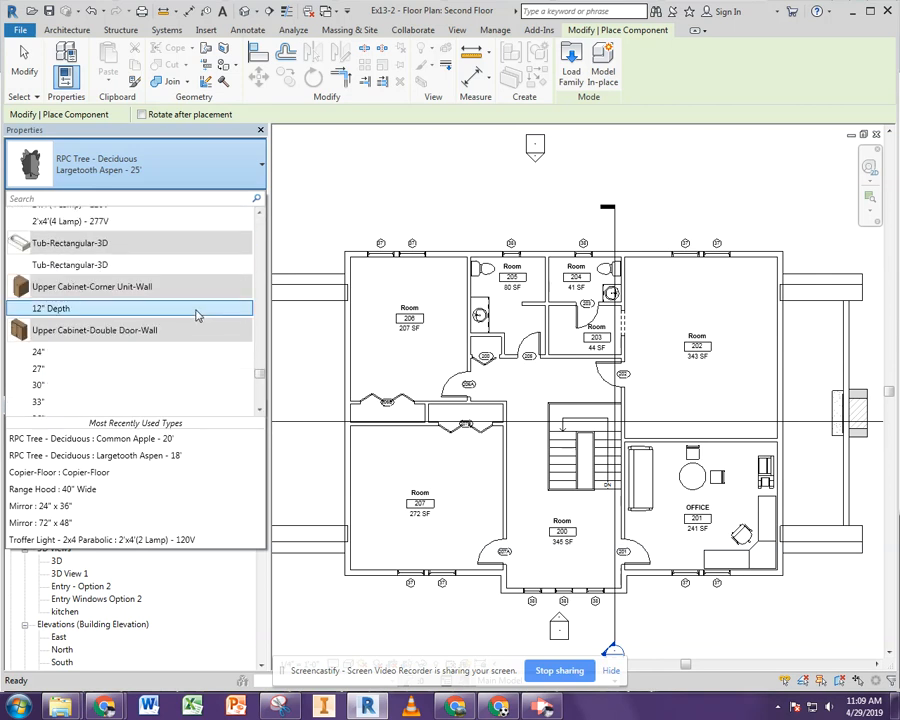
{"action": "scroll", "coordinate": [196, 316], "scroll_direction": "down", "scroll_amount": 8}
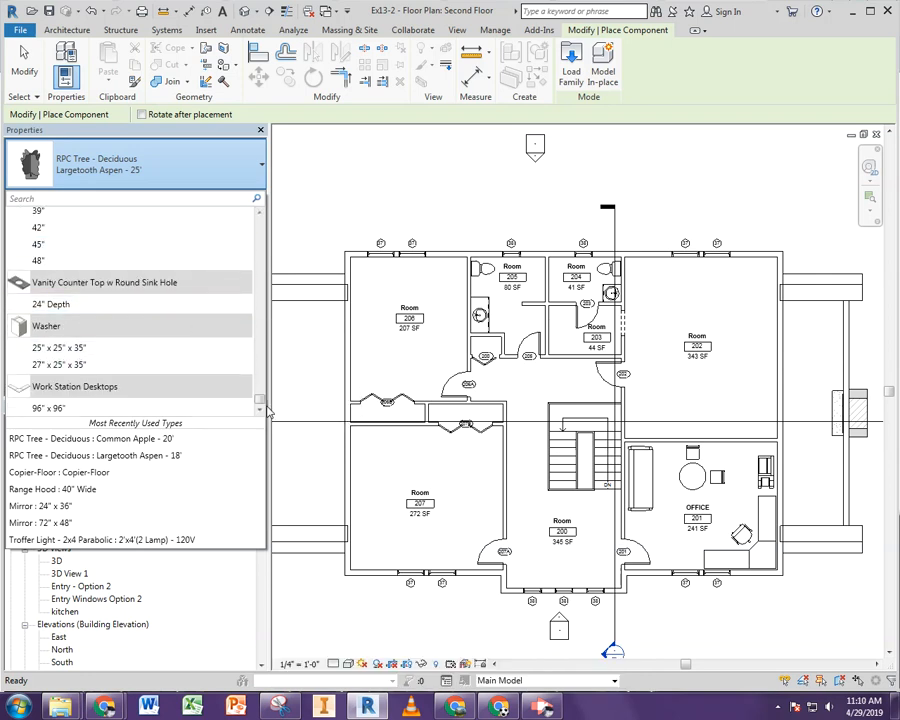
{"action": "left_click_drag", "start_coordinate": [262, 404], "coordinate": [273, 313]}
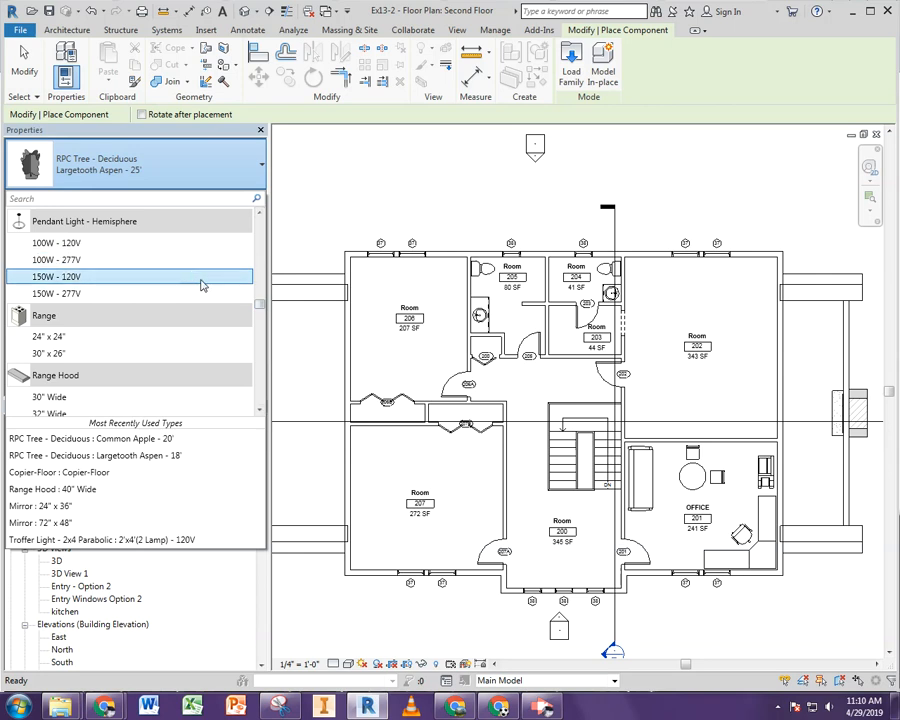
{"action": "left_click_drag", "start_coordinate": [260, 307], "coordinate": [261, 263]}
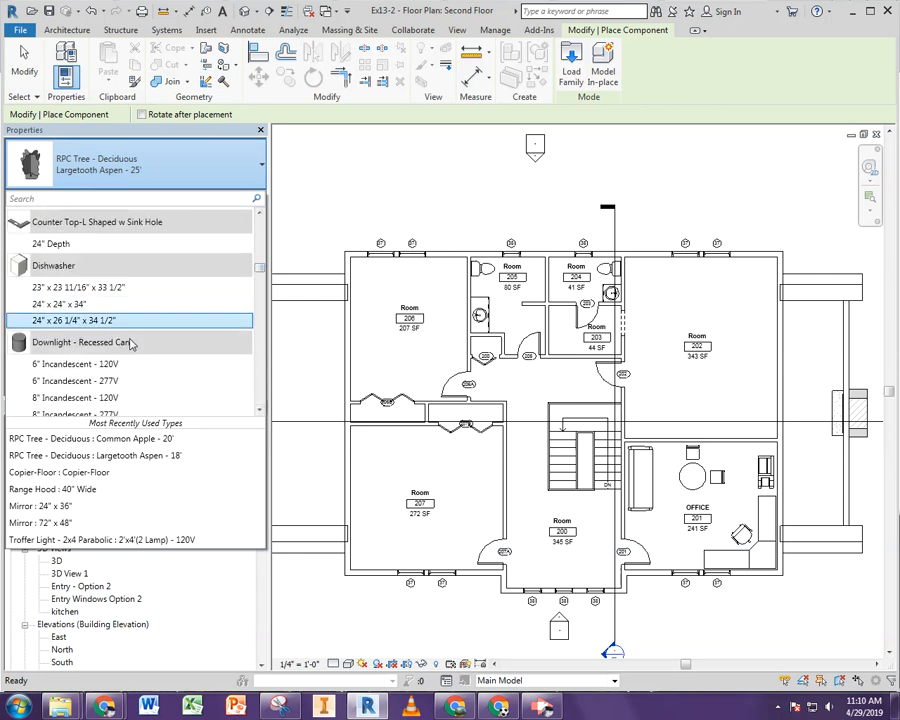
{"action": "mouse_move", "coordinate": [126, 350]}
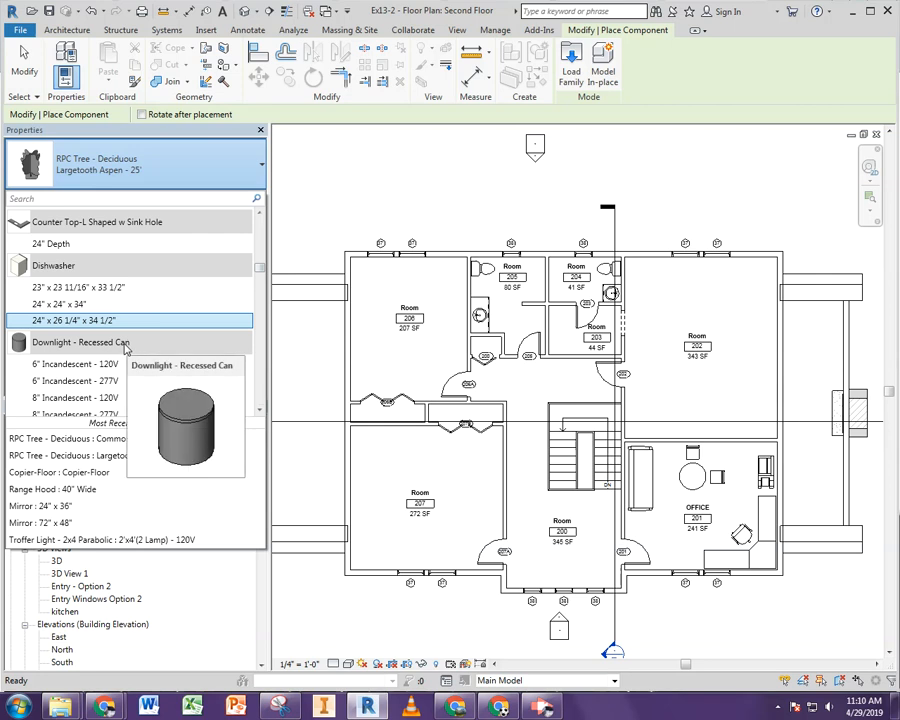
{"action": "left_click_drag", "start_coordinate": [259, 264], "coordinate": [258, 304]}
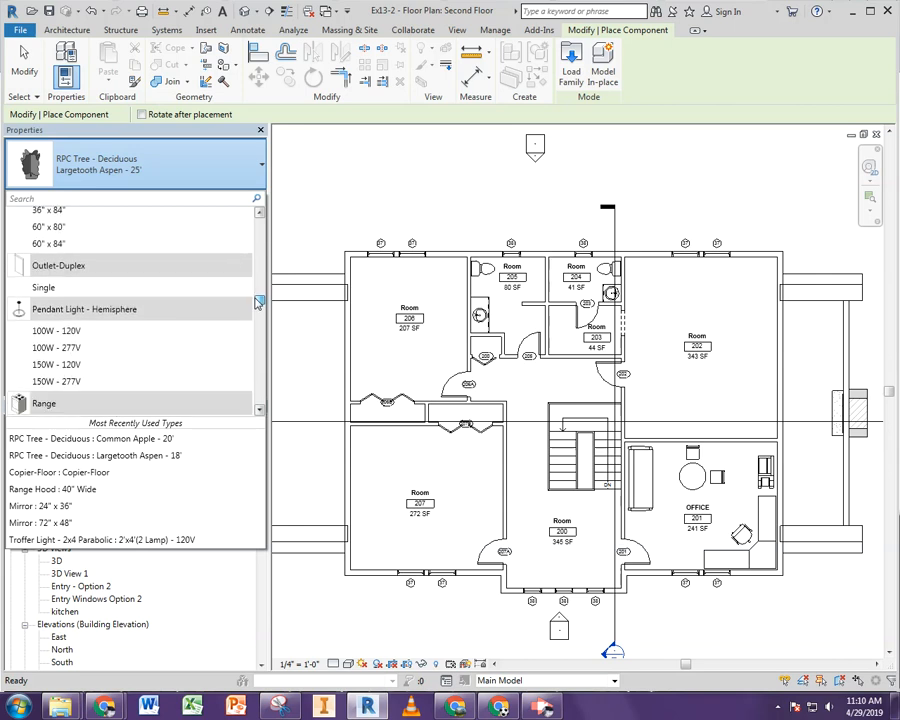
{"action": "mouse_move", "coordinate": [66, 335]}
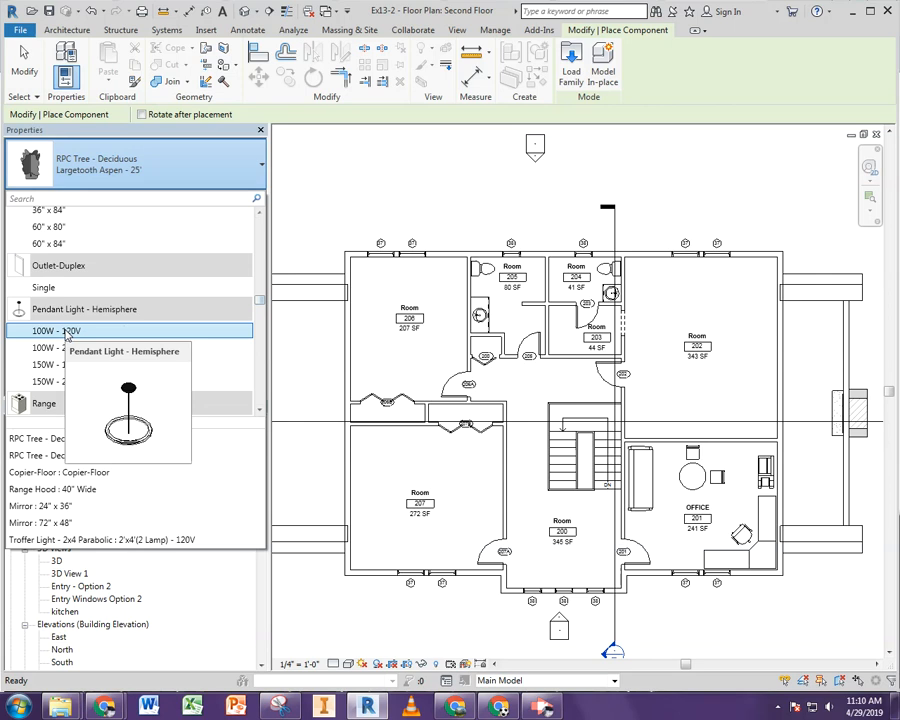
Choose the Pendant Light - Hemisphere 100W - 120V component type and open the Second Floor ceiling plan
{"action": "left_click", "coordinate": [66, 333]}
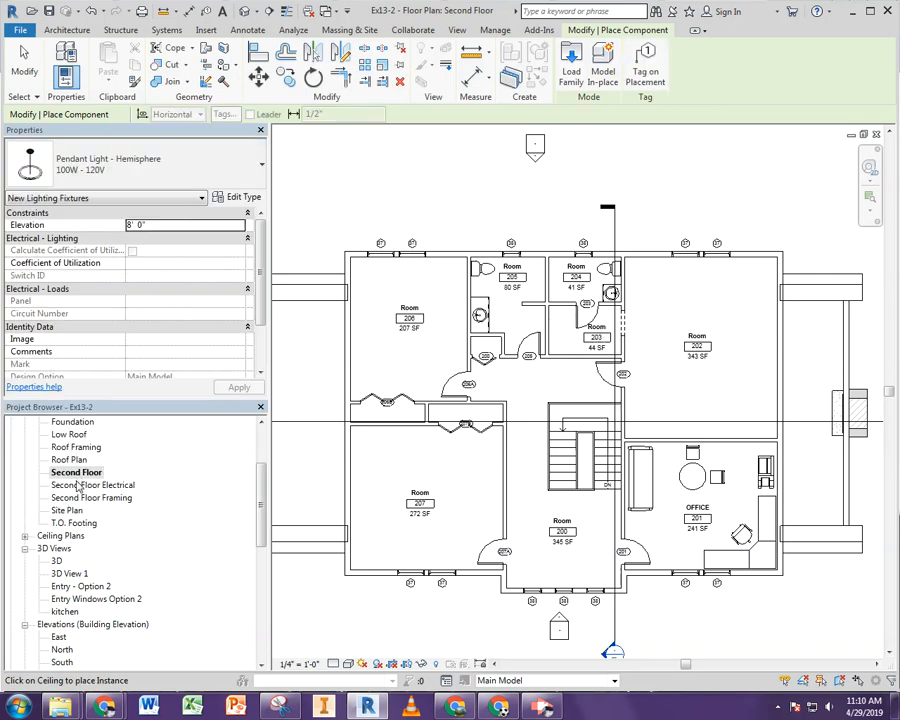
{"action": "left_click", "coordinate": [24, 536]}
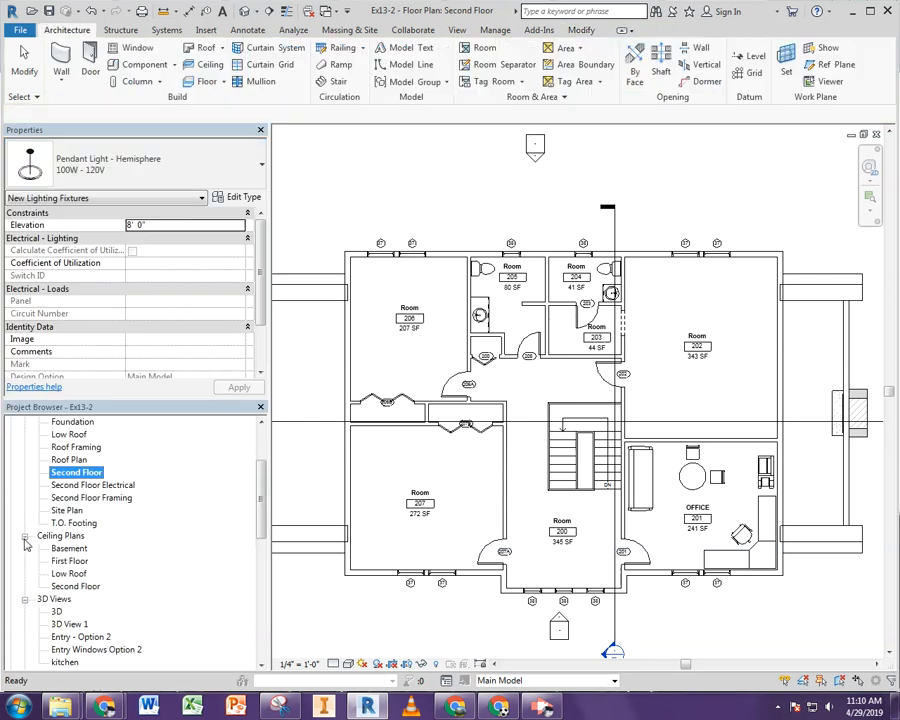
{"action": "double_click", "coordinate": [70, 586]}
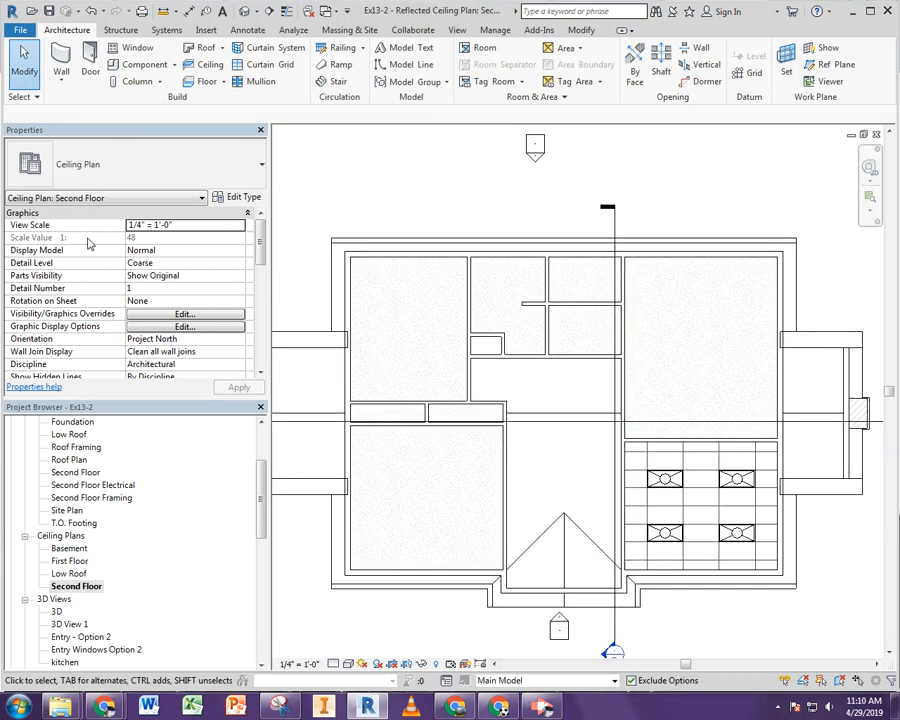
Place a Pendant Light - Hemisphere 150W - 120V on the ceiling of small room 203, near the existing cross section line
{"action": "left_click", "coordinate": [140, 64]}
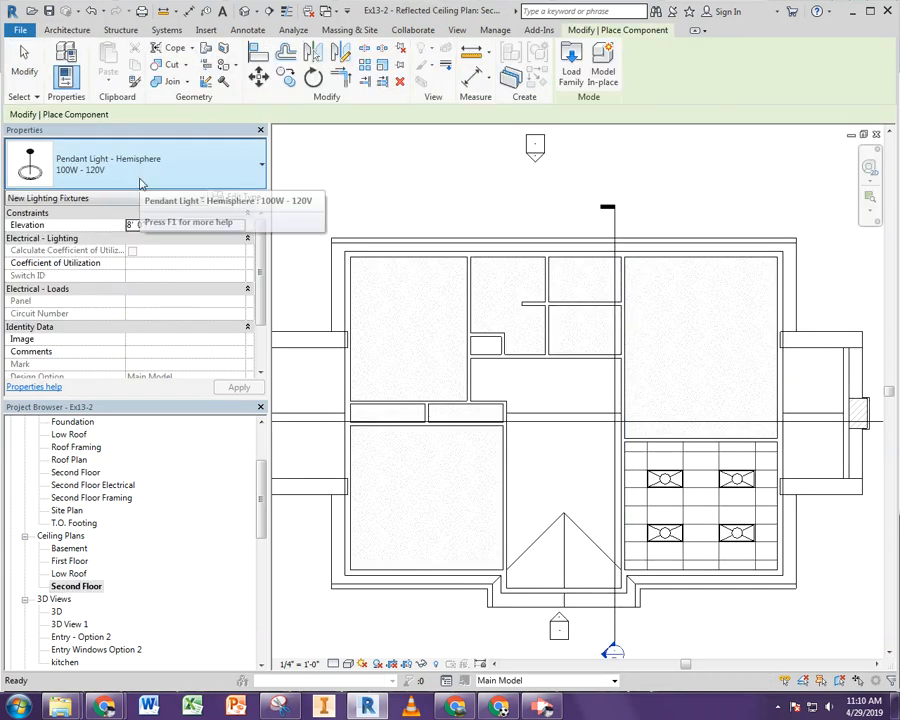
{"action": "left_click", "coordinate": [139, 173]}
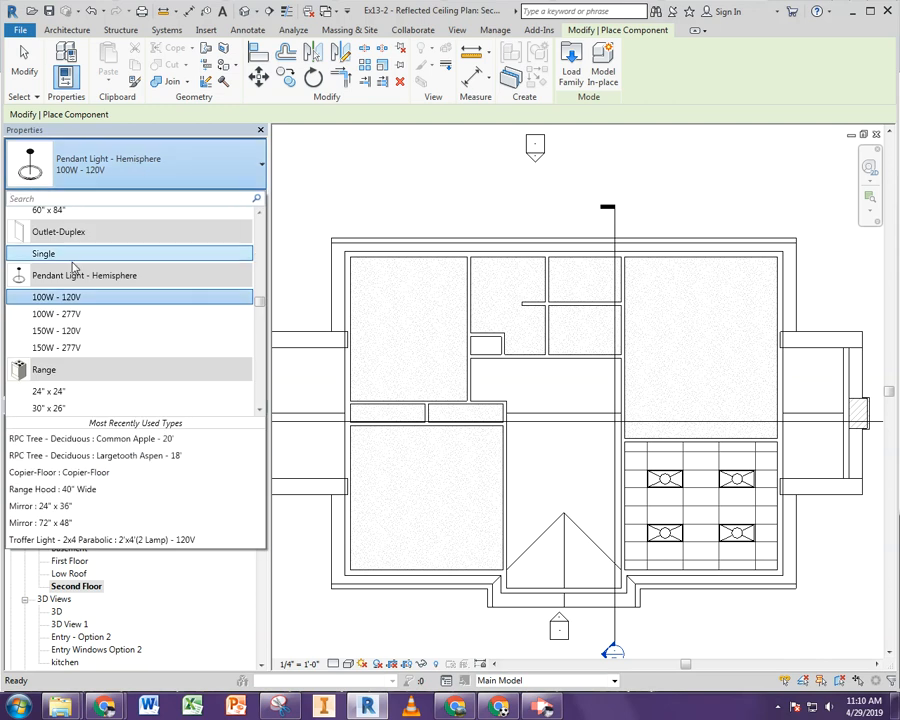
{"action": "left_click", "coordinate": [45, 333]}
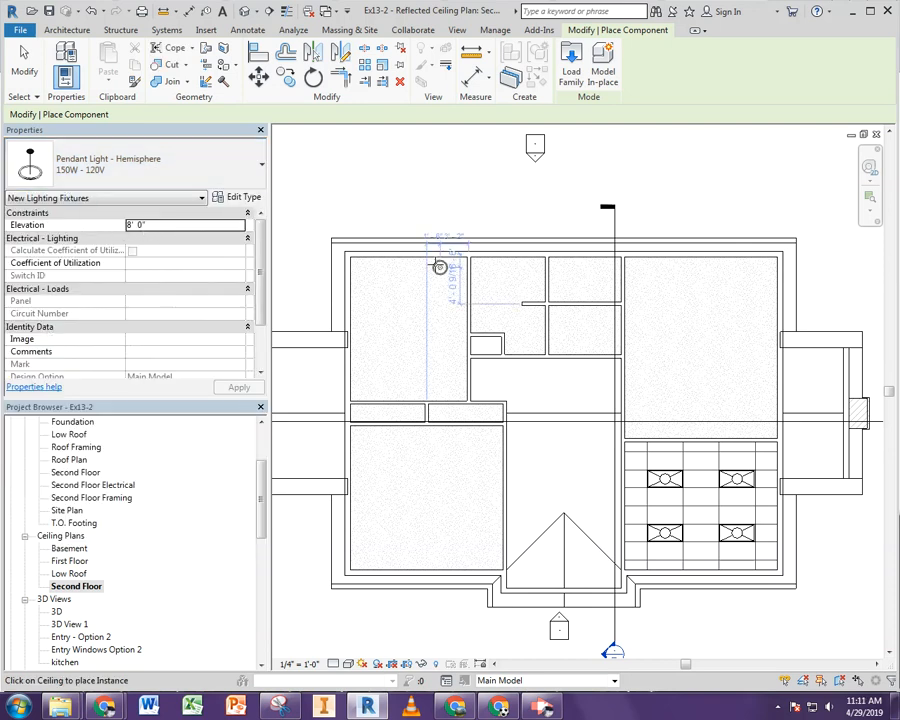
{"action": "left_click", "coordinate": [609, 330]}
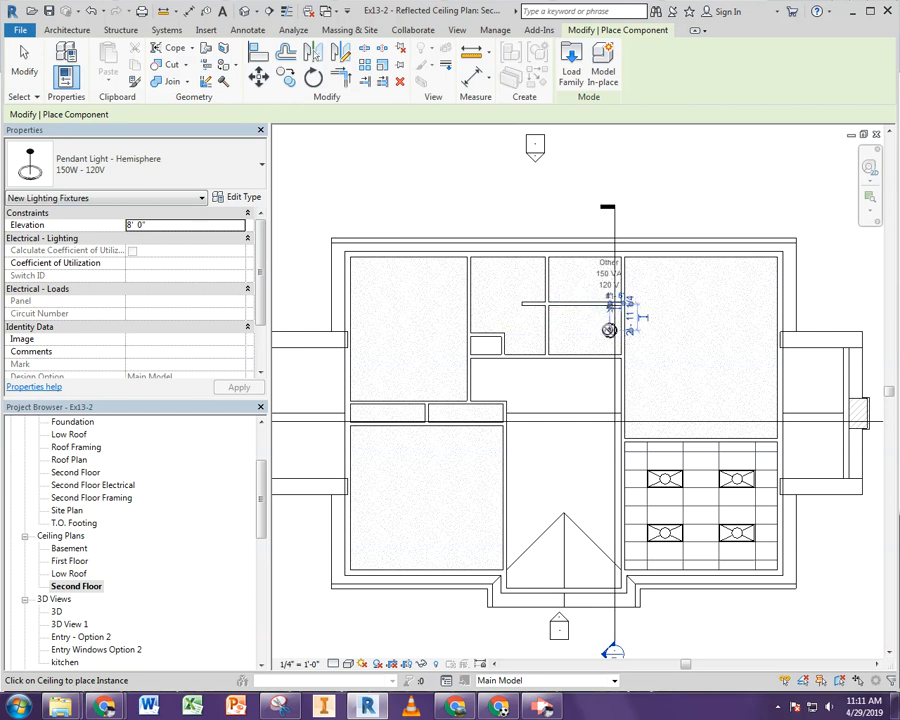
{"action": "key", "text": "Escape"}
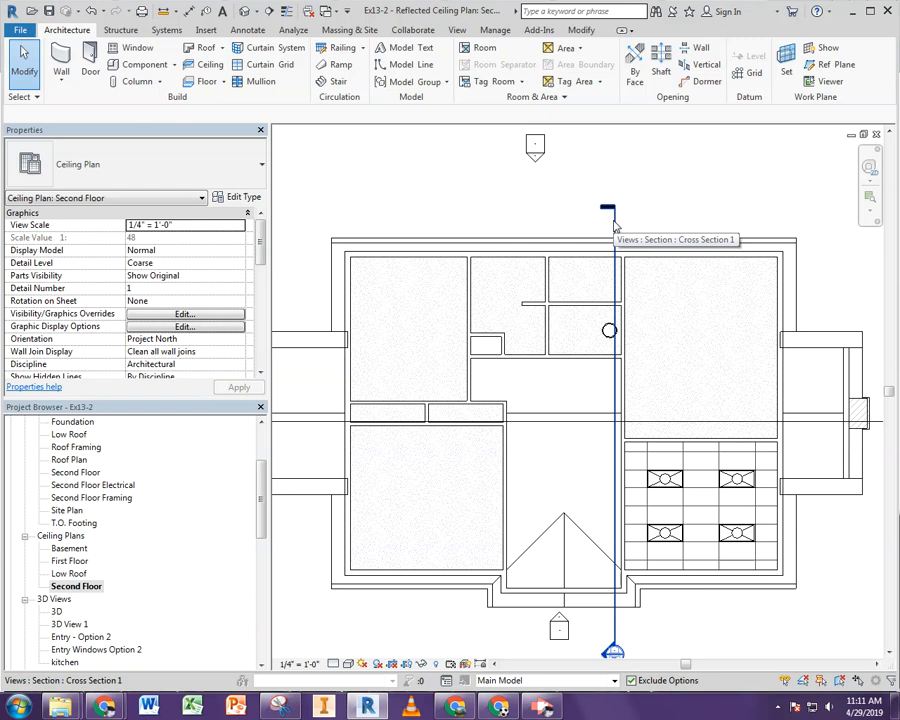
Draw a vertical Wall Section from outside the upper exterior wall through rooms 204 and 203 into the hall, facing the pendant light
{"action": "left_click", "coordinate": [458, 31]}
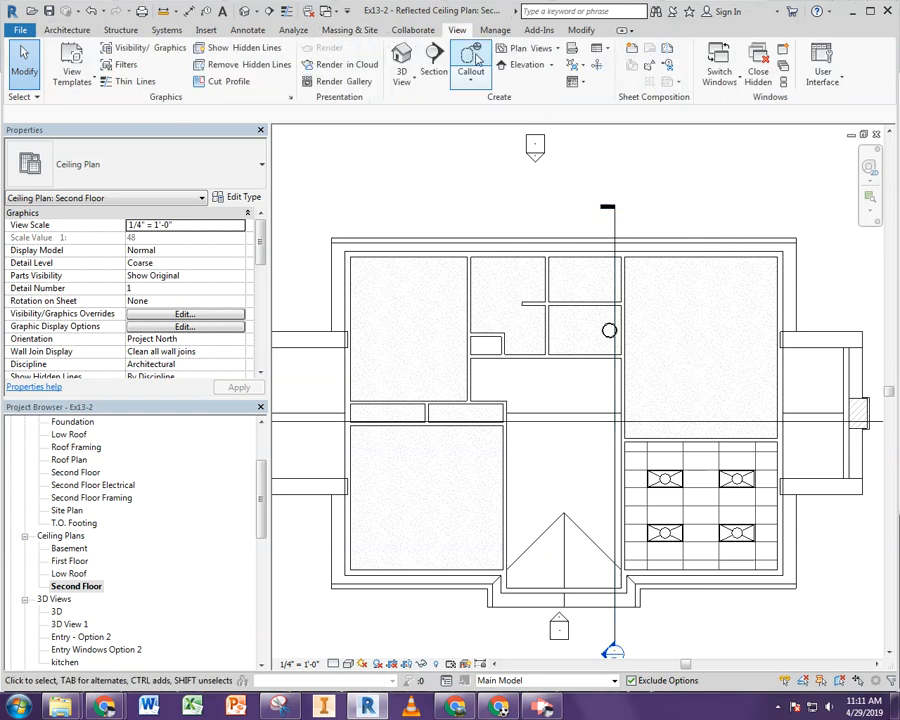
{"action": "left_click", "coordinate": [434, 72]}
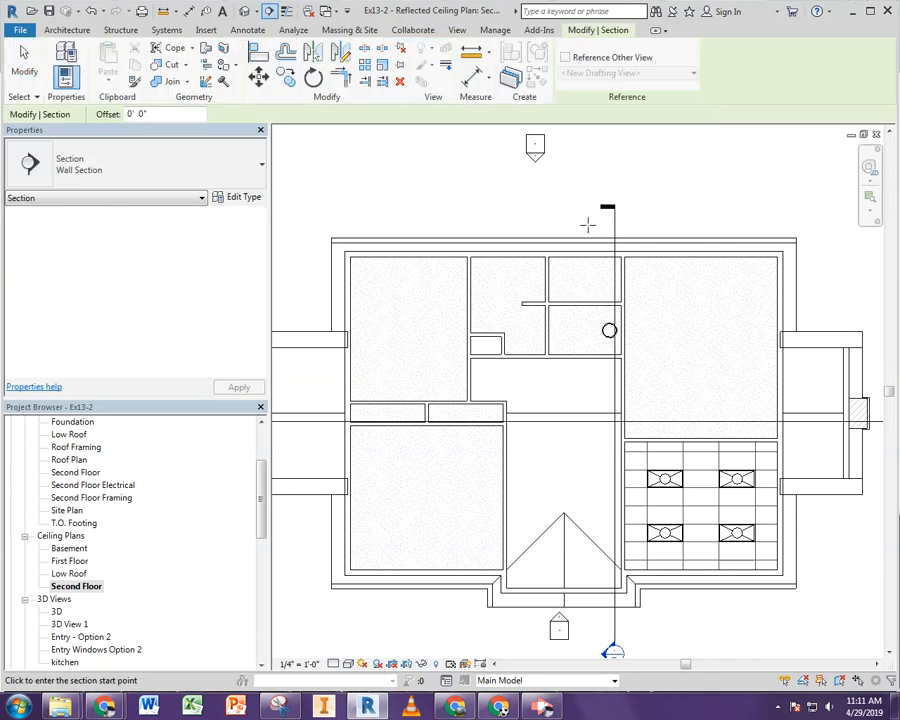
{"action": "left_click", "coordinate": [583, 218]}
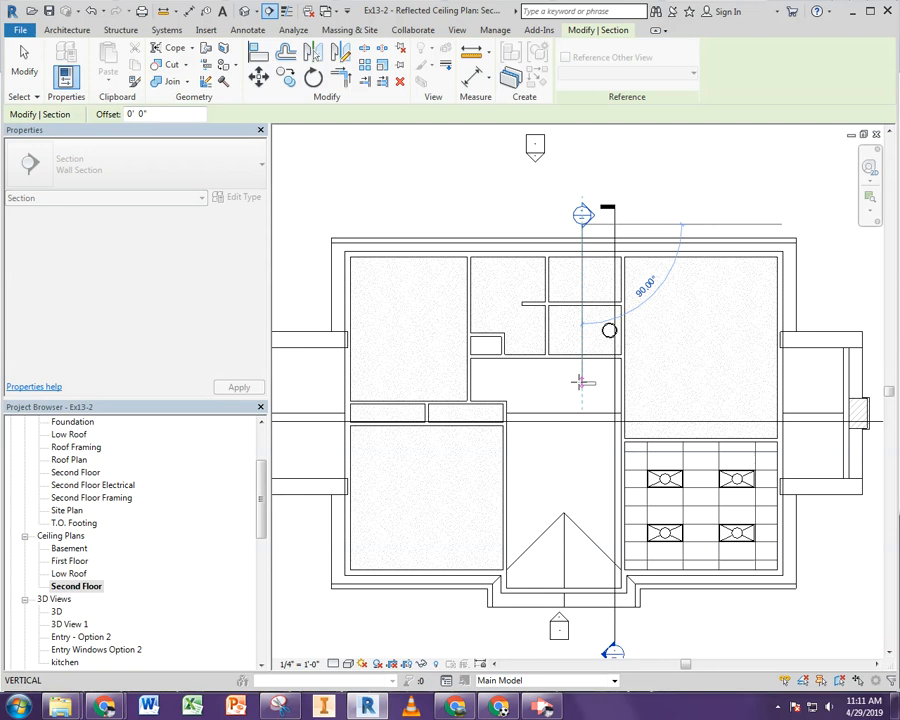
{"action": "left_click", "coordinate": [583, 382]}
{"action": "key", "text": "Escape"}
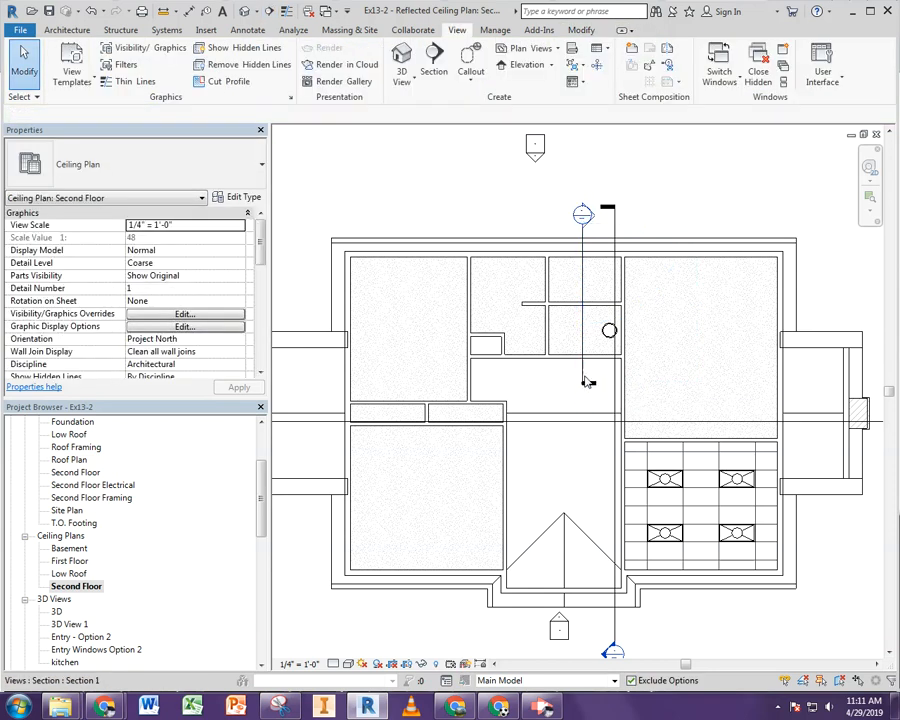
Open the new section view and crop it vertically to the second floor, from just below its floor to just above the Roof level
{"action": "double_click", "coordinate": [593, 218]}
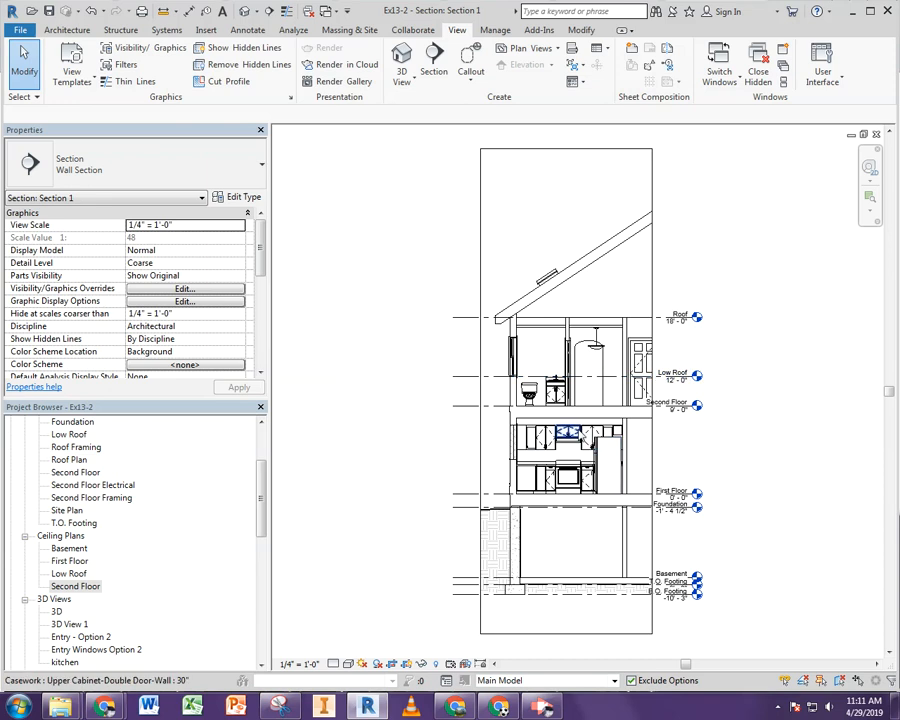
{"action": "scroll", "coordinate": [593, 440], "scroll_direction": "up", "scroll_amount": 1}
{"action": "scroll", "coordinate": [580, 500], "scroll_direction": "down", "scroll_amount": 2}
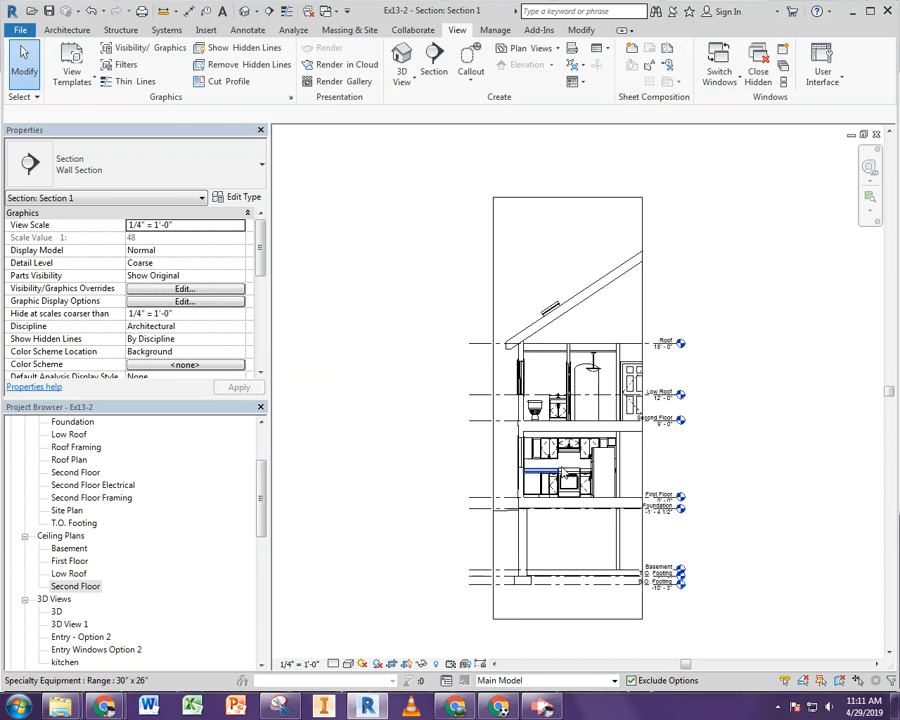
{"action": "left_click", "coordinate": [554, 620]}
{"action": "left_click_drag", "start_coordinate": [568, 619], "coordinate": [586, 432]}
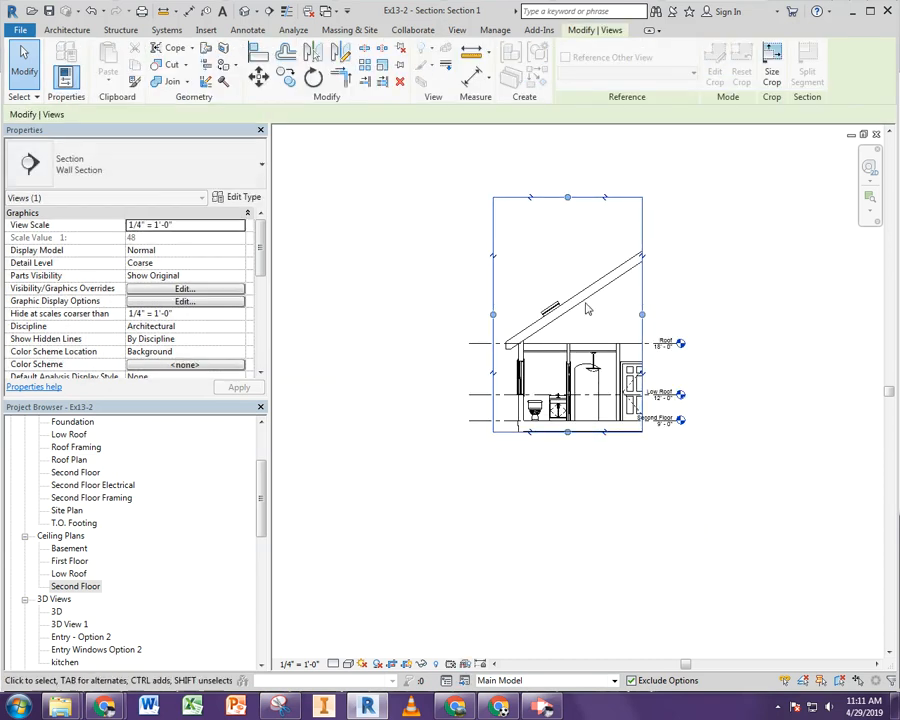
{"action": "left_click_drag", "start_coordinate": [567, 197], "coordinate": [561, 340]}
{"action": "left_click", "coordinate": [456, 426]}
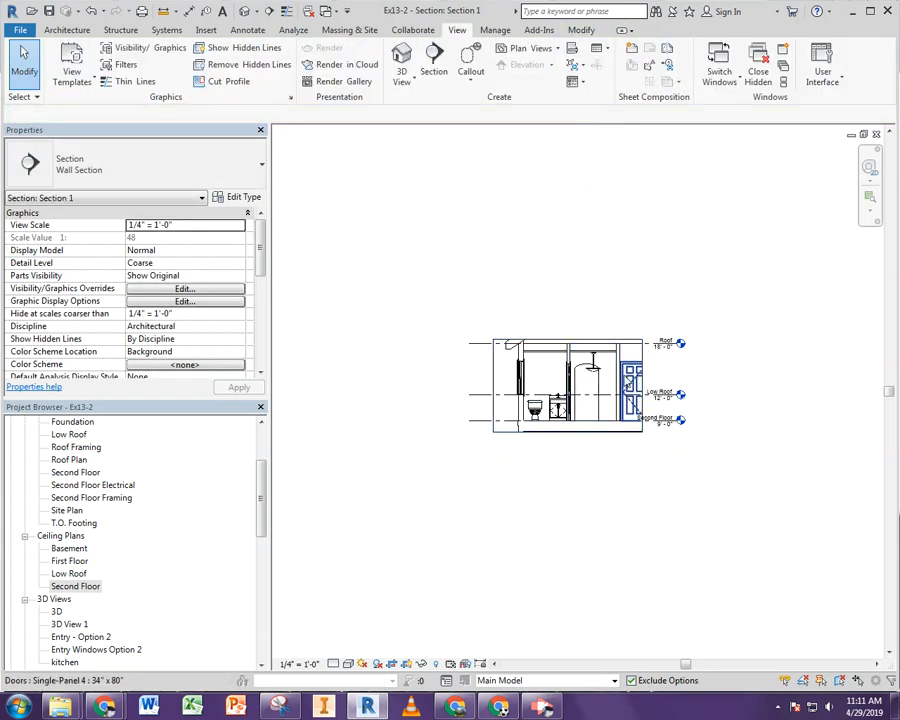
Move the pendant light from room 203 into the adjacent bathroom, centred above the sink vanity
{"action": "scroll", "coordinate": [620, 380], "scroll_direction": "up", "scroll_amount": 4}
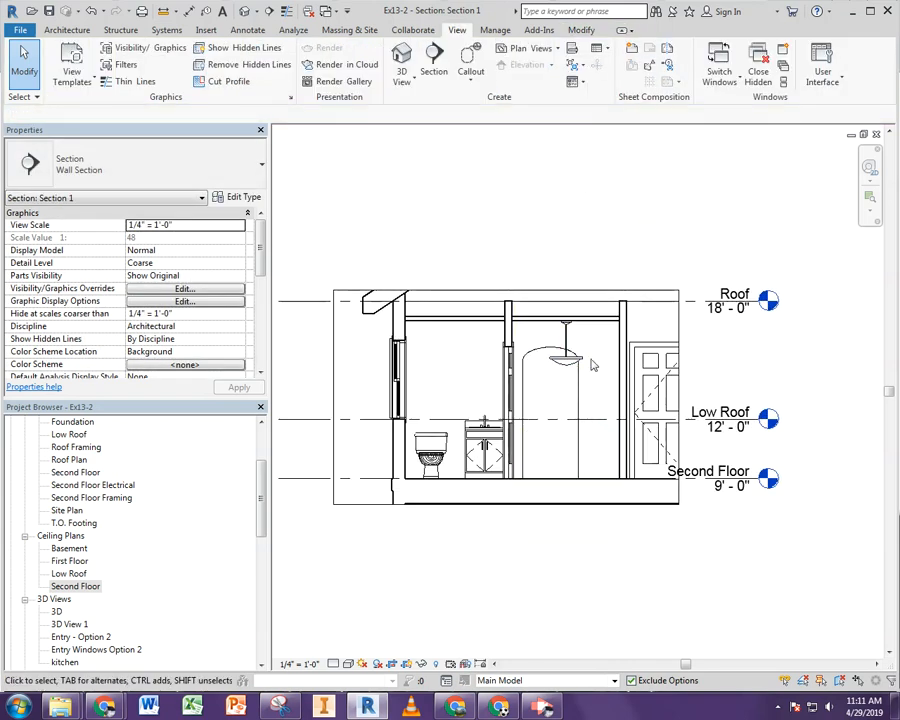
{"action": "left_click_drag", "start_coordinate": [573, 364], "coordinate": [484, 355]}
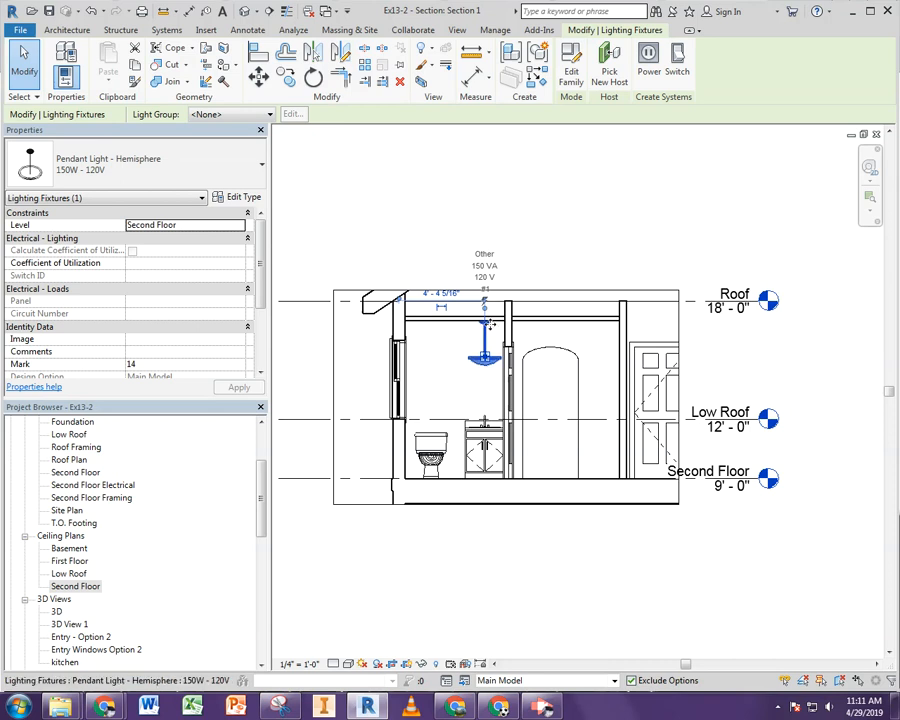
{"action": "scroll", "coordinate": [492, 340], "scroll_direction": "up", "scroll_amount": 2}
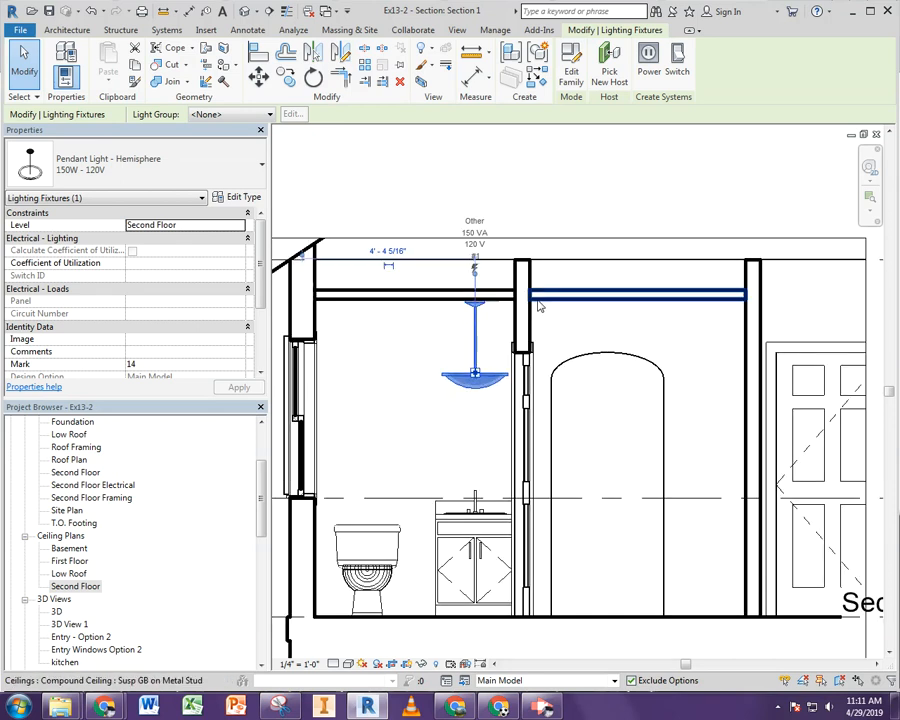
Select the bathroom ceiling in the section, return to the Second Floor ceiling plan, and review the available ceiling types
{"action": "left_click", "coordinate": [476, 293]}
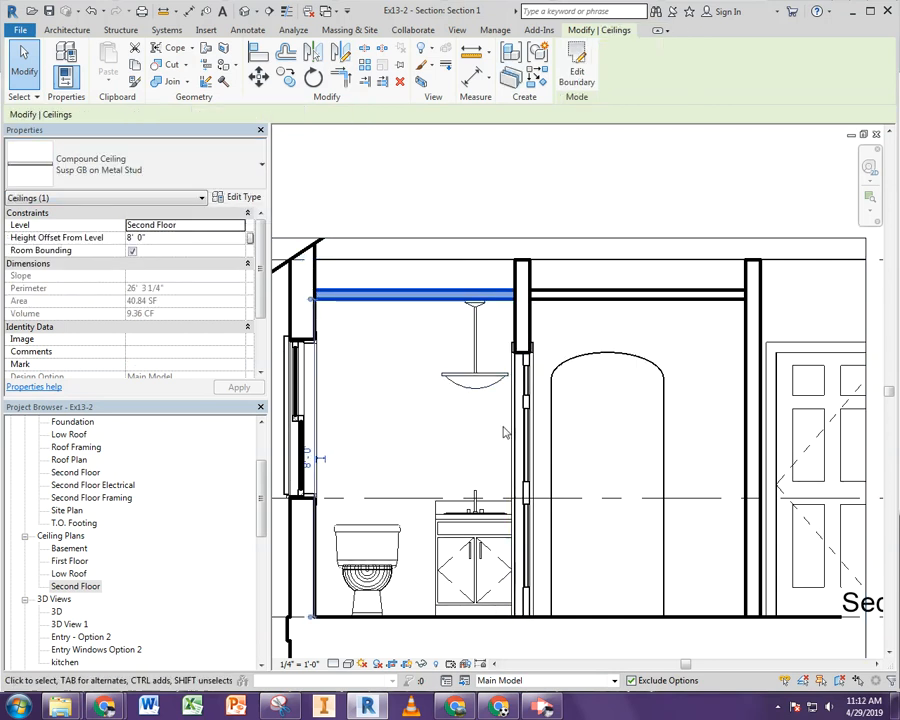
{"action": "double_click", "coordinate": [74, 585]}
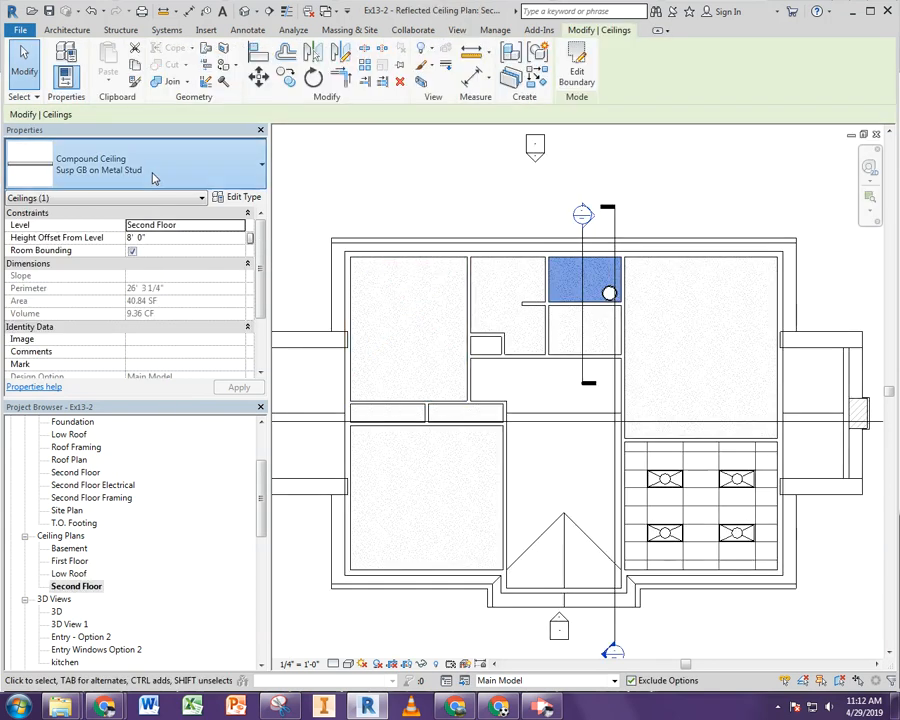
{"action": "left_click", "coordinate": [153, 177]}
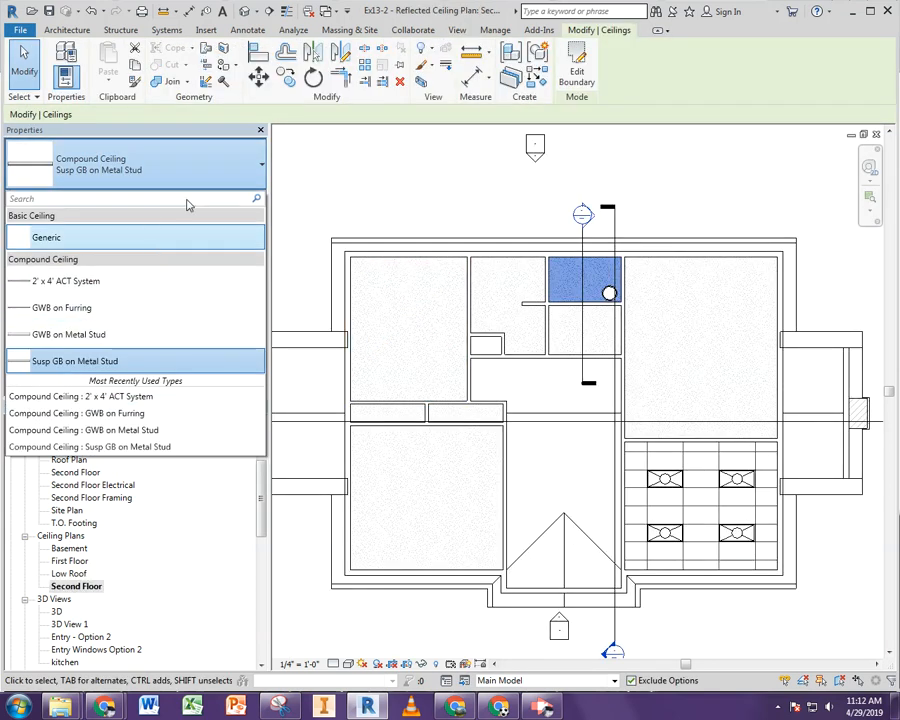
{"action": "left_click", "coordinate": [396, 164]}
Place a Troffer Light - 2x4 Parabolic, type 2'x4'(4 Lamp) - 120V, on the bathroom ceiling beside the pendant light
{"action": "left_click", "coordinate": [69, 32]}
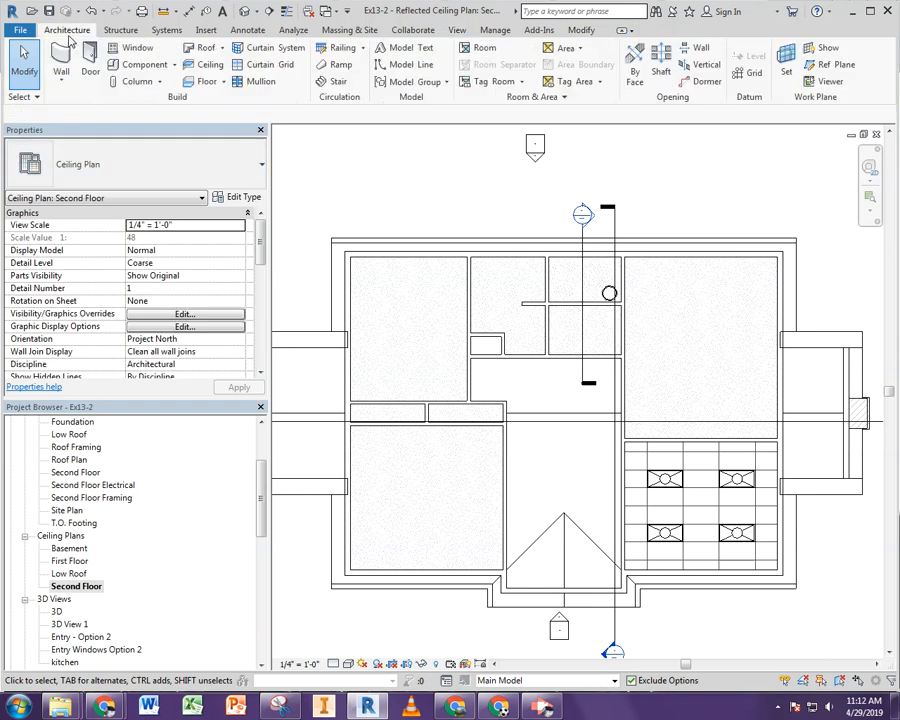
{"action": "left_click", "coordinate": [140, 64]}
{"action": "left_click", "coordinate": [167, 177]}
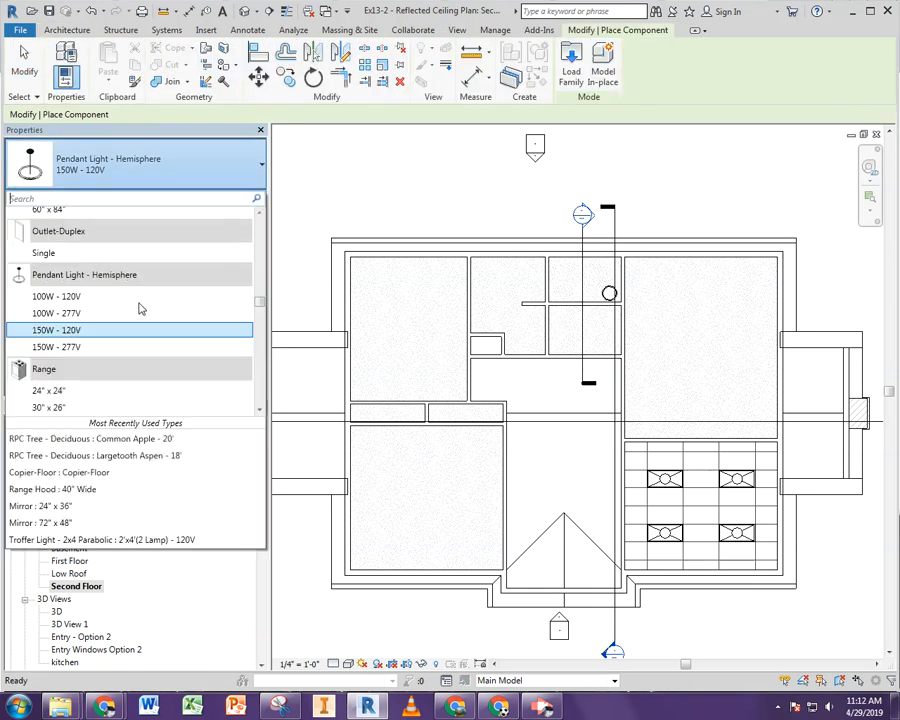
{"action": "scroll", "coordinate": [128, 374], "scroll_direction": "down", "scroll_amount": 15}
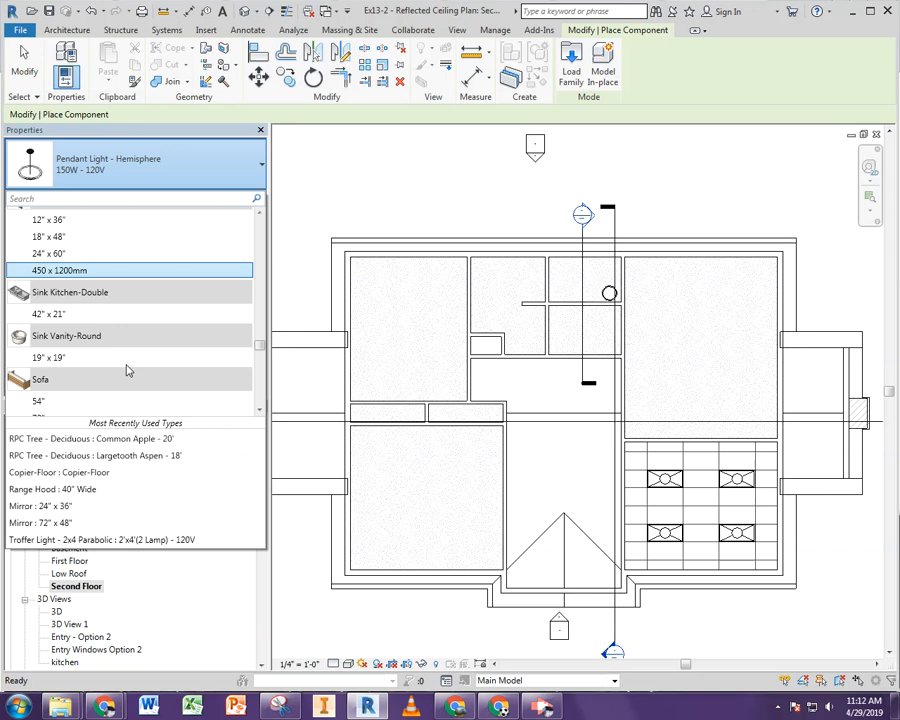
{"action": "scroll", "coordinate": [128, 371], "scroll_direction": "down", "scroll_amount": 8}
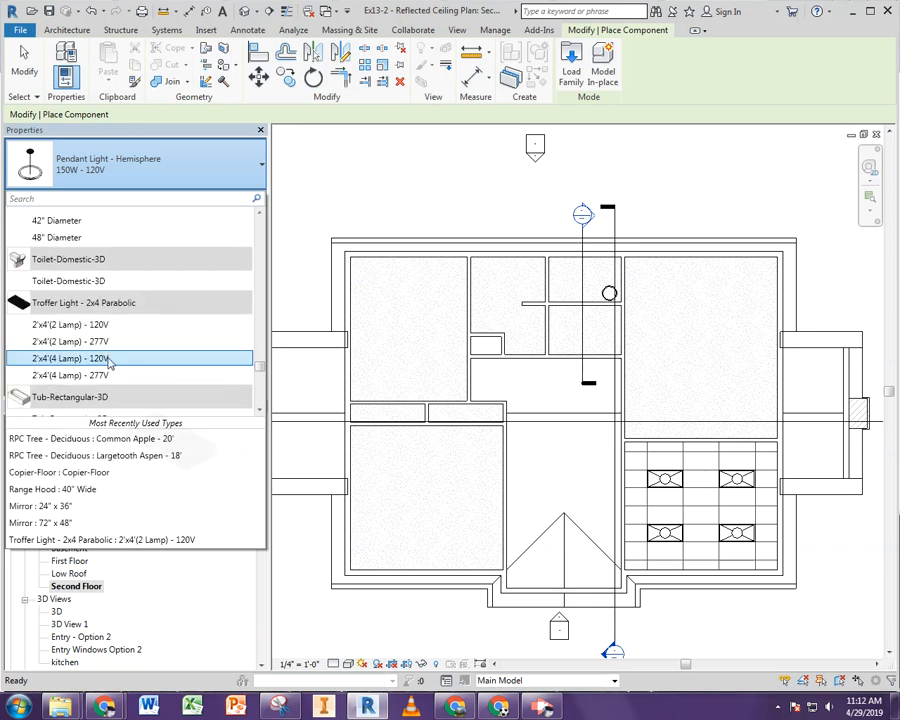
{"action": "left_click", "coordinate": [110, 360]}
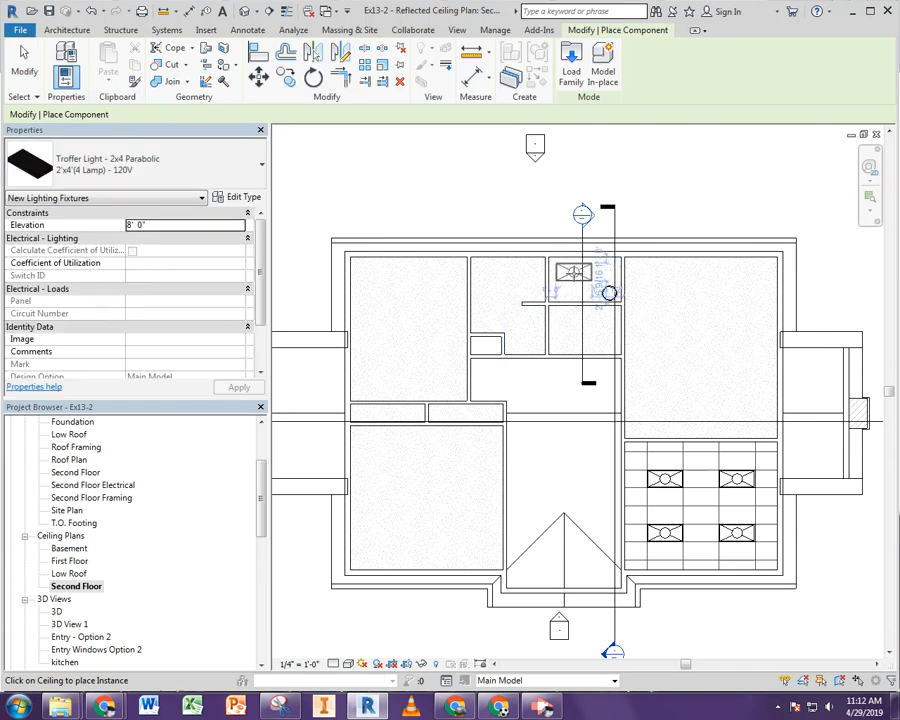
{"action": "left_click", "coordinate": [573, 281]}
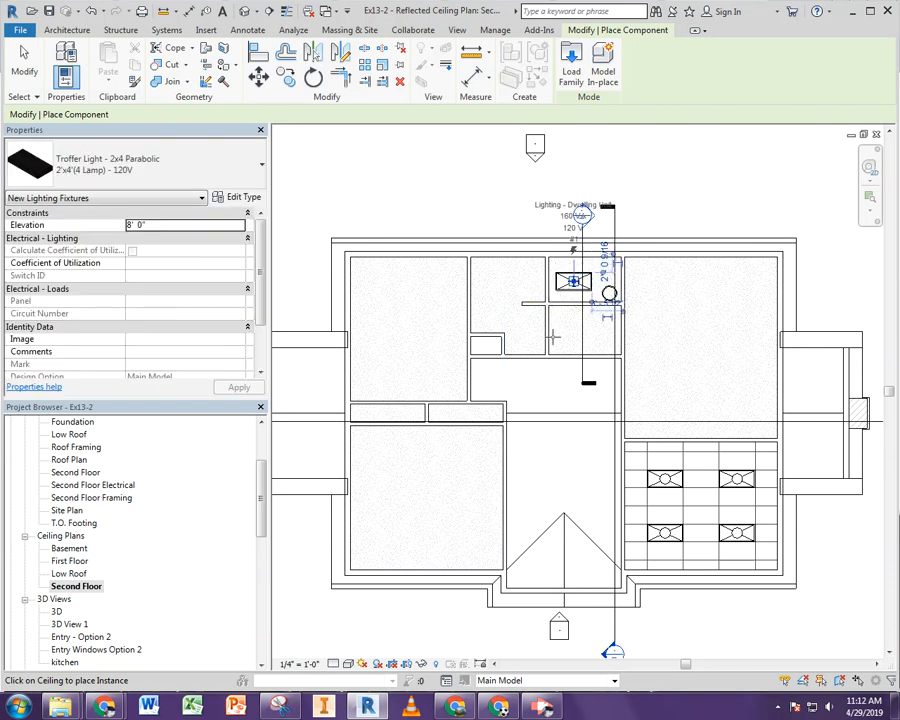
{"action": "key", "text": "Escape"}
{"action": "key", "text": "Escape"}
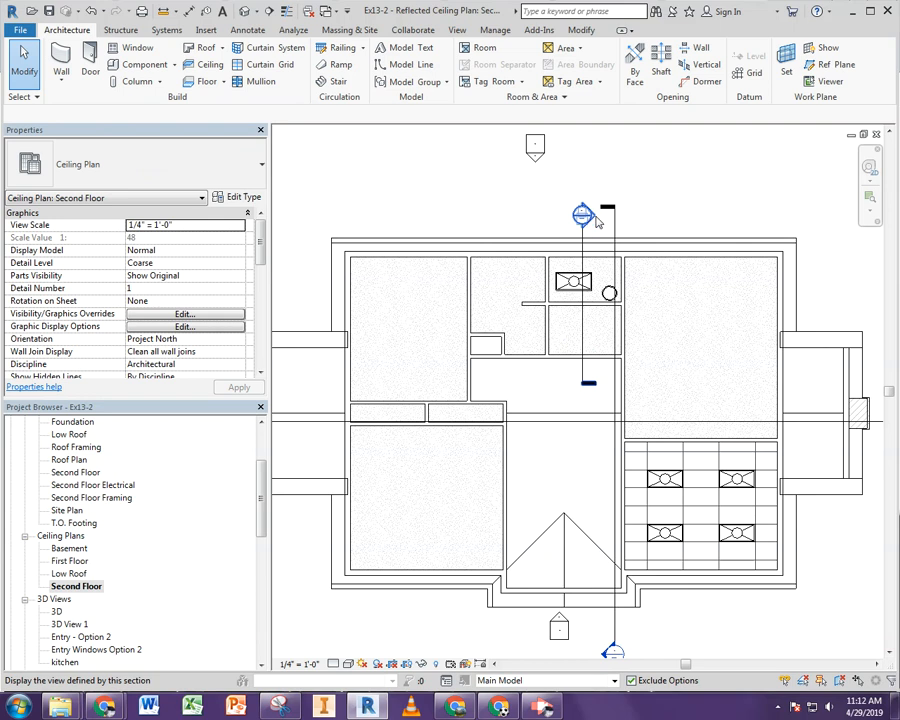
Inspect the new troffer light and its properties in the Section 1 view, and return to the Second Floor ceiling plan
{"action": "double_click", "coordinate": [595, 219]}
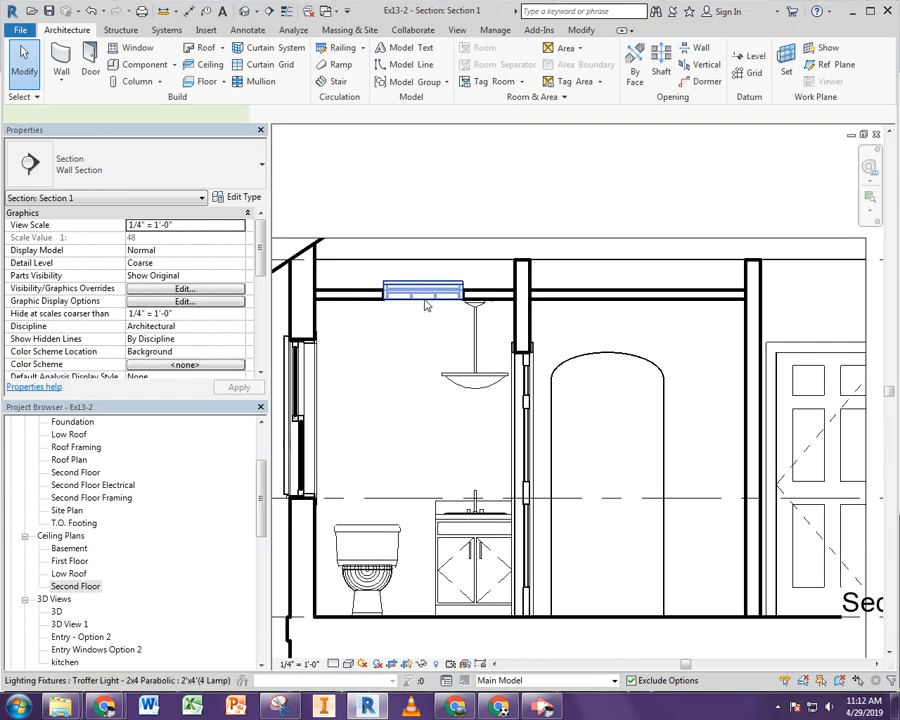
{"action": "left_click", "coordinate": [424, 302]}
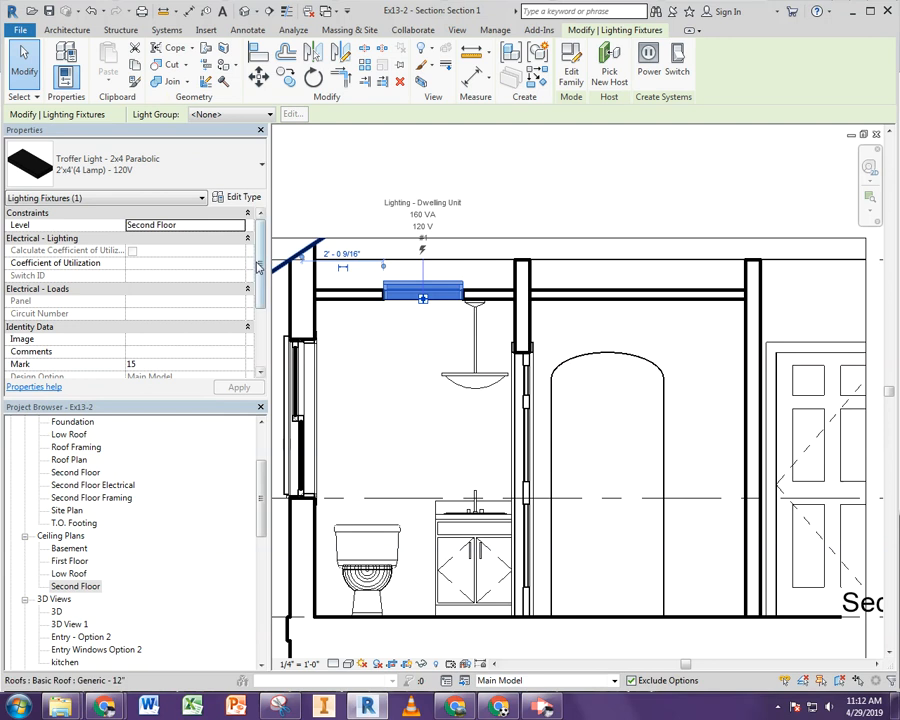
{"action": "scroll", "coordinate": [256, 265], "scroll_direction": "down", "scroll_amount": 3}
{"action": "scroll", "coordinate": [256, 265], "scroll_direction": "up", "scroll_amount": 3}
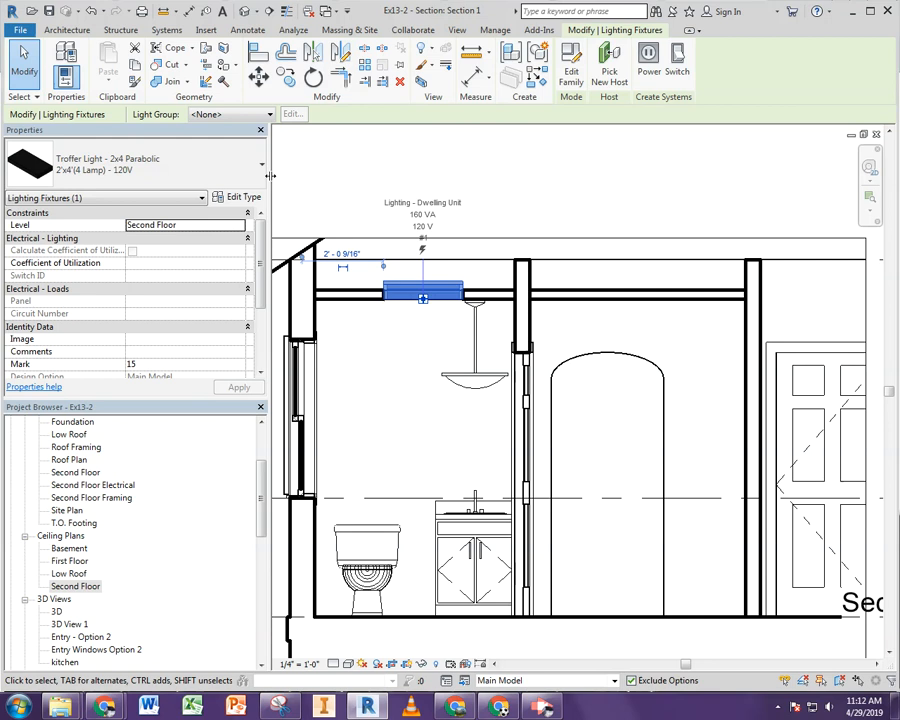
{"action": "double_click", "coordinate": [62, 587]}
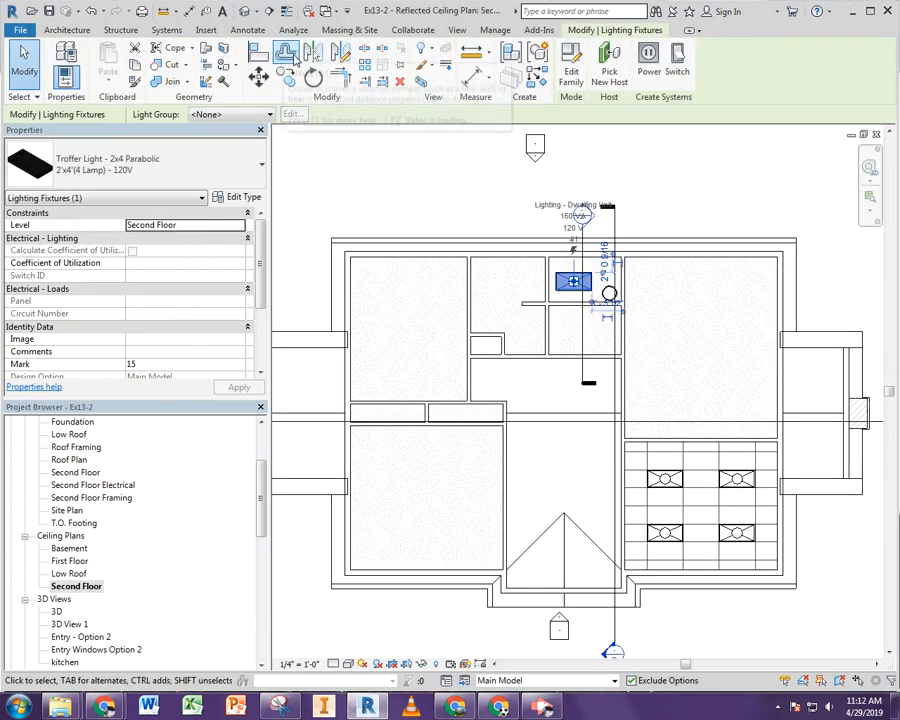
In the Second Floor floor plan, place a camera in the upper-left corner of room 204, aimed past the sink vanity into room 202
{"action": "left_click", "coordinate": [456, 31]}
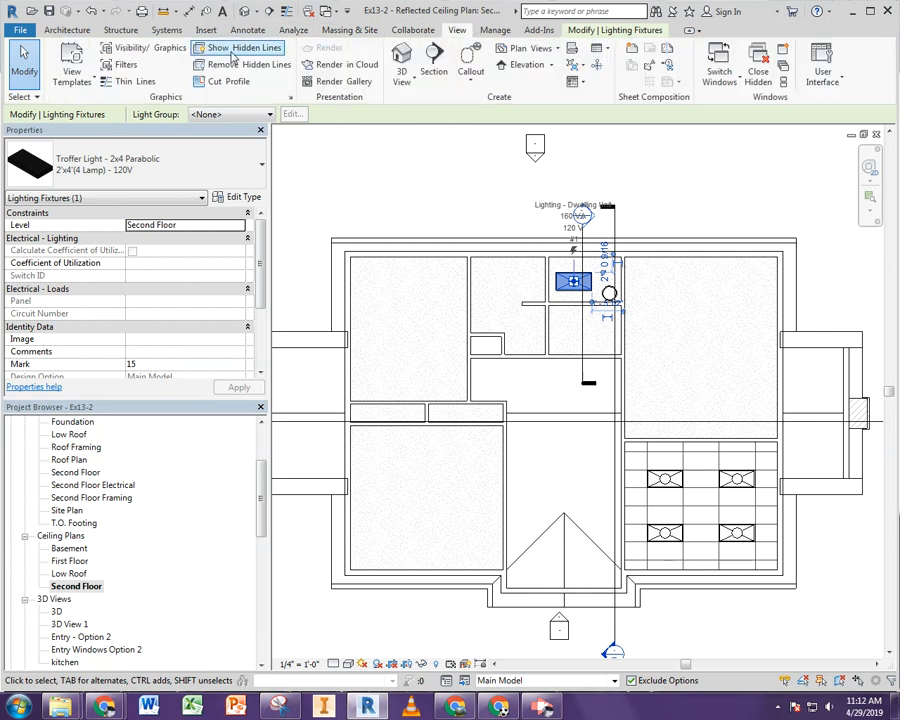
{"action": "left_click", "coordinate": [412, 181]}
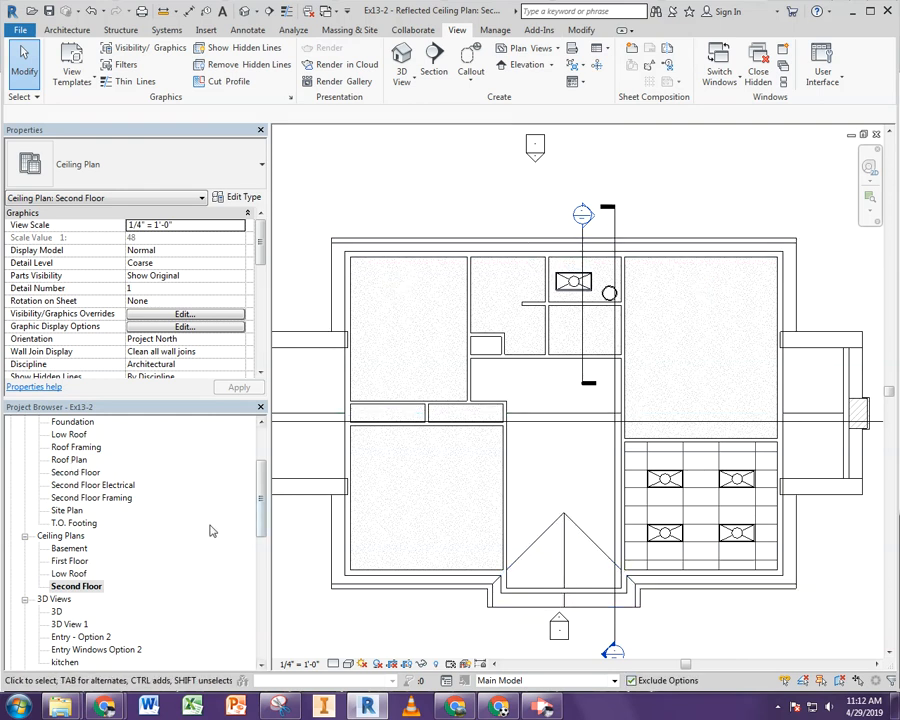
{"action": "double_click", "coordinate": [116, 474]}
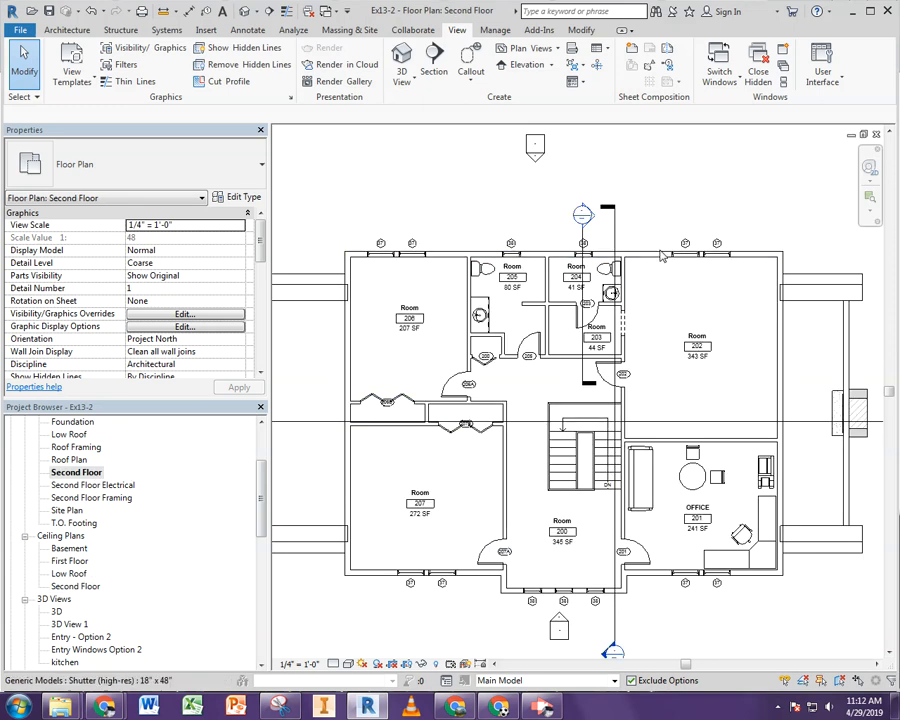
{"action": "scroll", "coordinate": [578, 265], "scroll_direction": "up", "scroll_amount": 2}
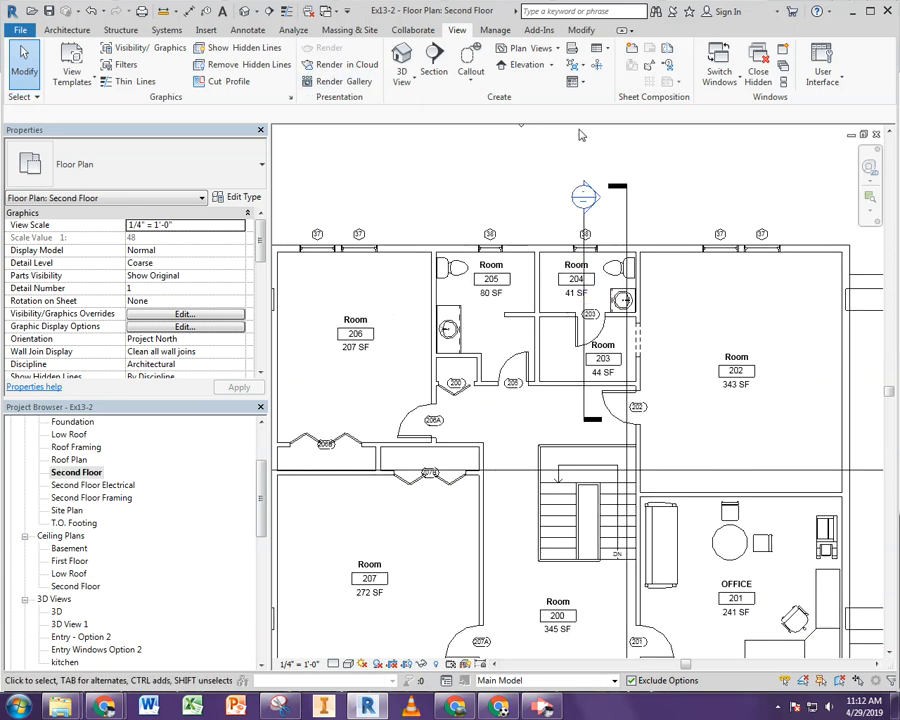
{"action": "middle_click_drag", "start_coordinate": [431, 144], "coordinate": [382, 152]}
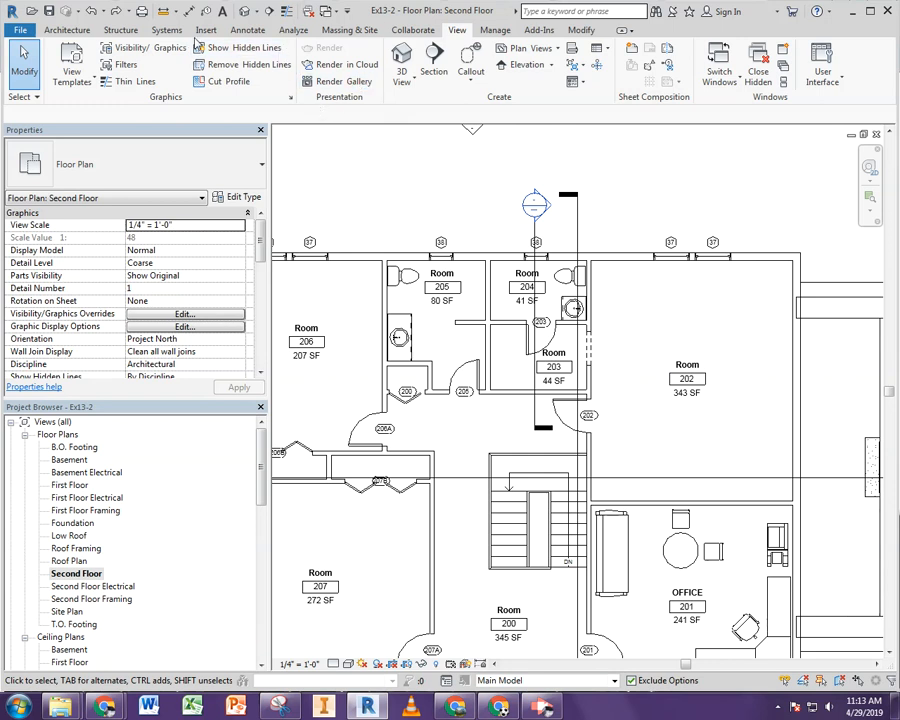
{"action": "left_click", "coordinate": [257, 12]}
{"action": "left_click", "coordinate": [262, 40]}
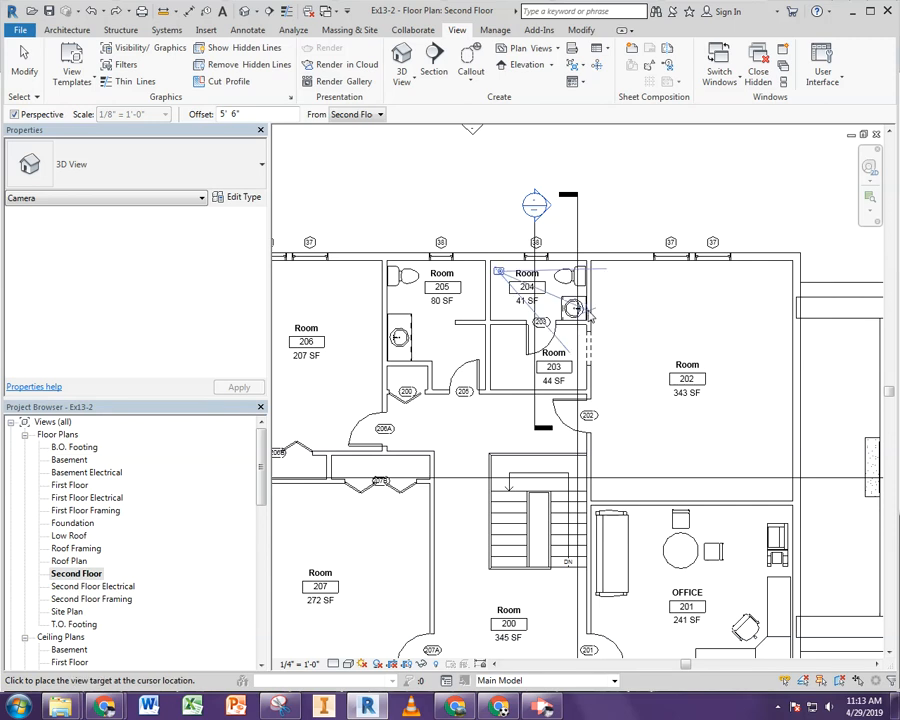
{"action": "left_click", "coordinate": [643, 311]}
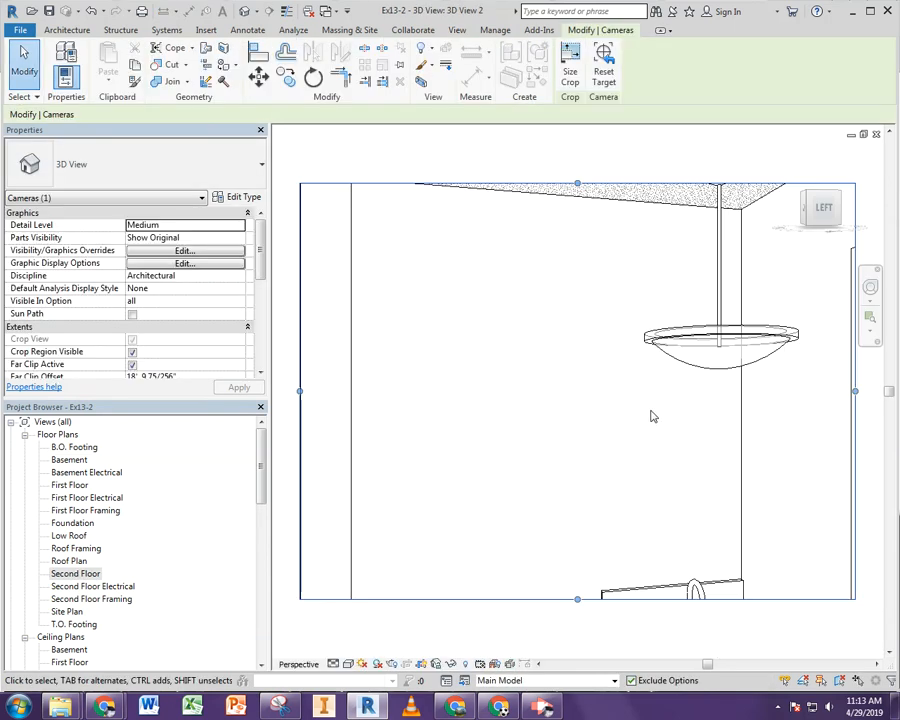
Extend the camera view's crop region sideways to include the door and downward to show the toilet, vanity and floor
{"action": "scroll", "coordinate": [548, 282], "scroll_direction": "down", "scroll_amount": 2}
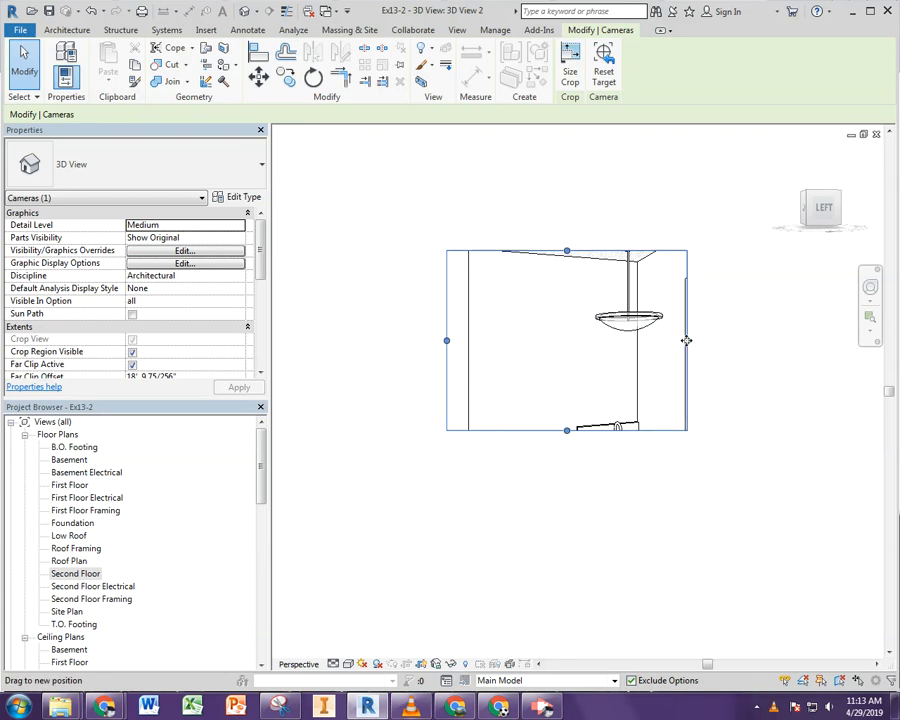
{"action": "left_click_drag", "start_coordinate": [686, 340], "coordinate": [820, 339]}
{"action": "scroll", "coordinate": [716, 400], "scroll_direction": "down", "scroll_amount": 2}
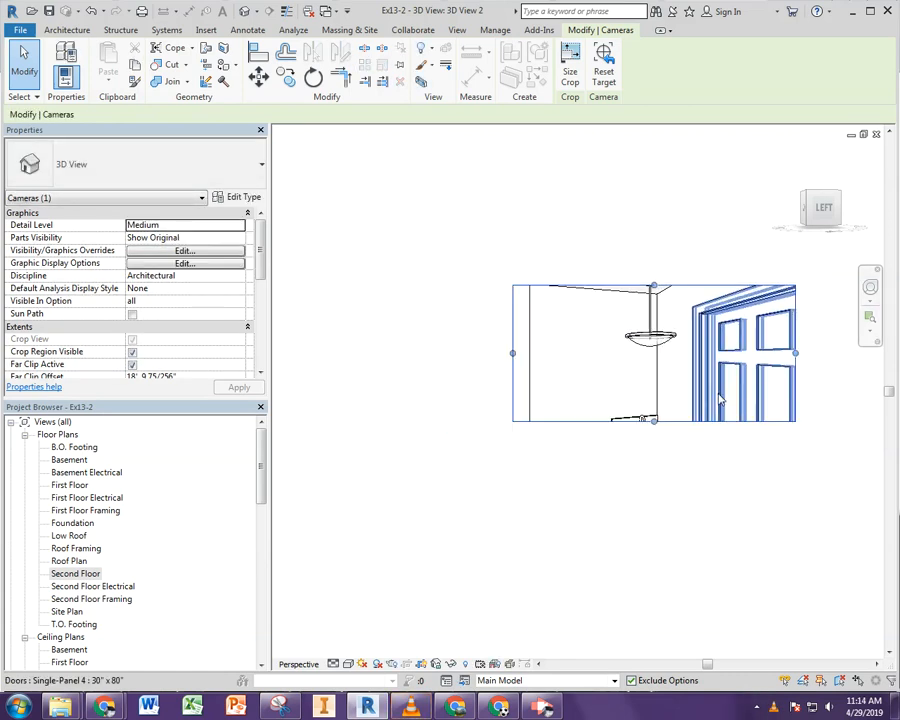
{"action": "left_click_drag", "start_coordinate": [655, 425], "coordinate": [670, 595]}
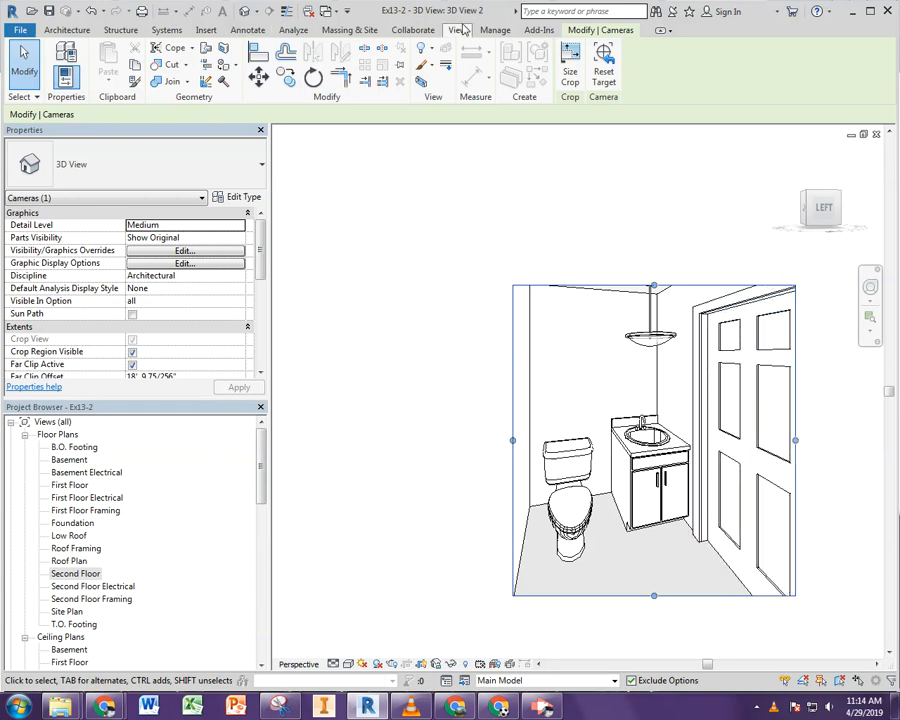
Return to the Second Floor floor plan and turn on the sun path to examine the sun's direction around the house
{"action": "double_click", "coordinate": [92, 573]}
{"action": "scroll", "coordinate": [517, 287], "scroll_direction": "down", "scroll_amount": 3}
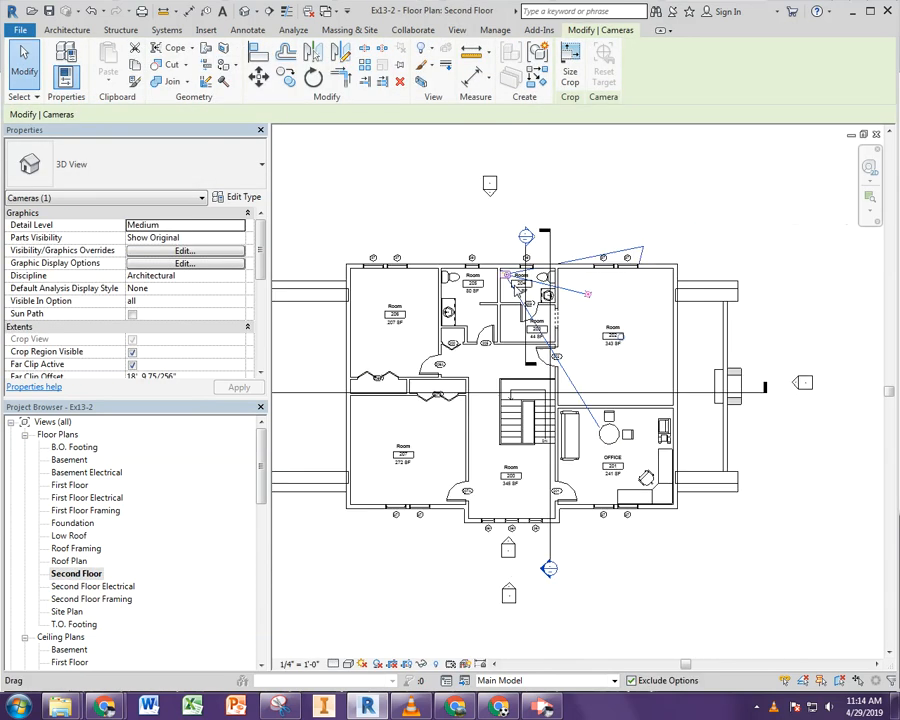
{"action": "scroll", "coordinate": [517, 287], "scroll_direction": "down", "scroll_amount": 2}
{"action": "left_click", "coordinate": [362, 664]}
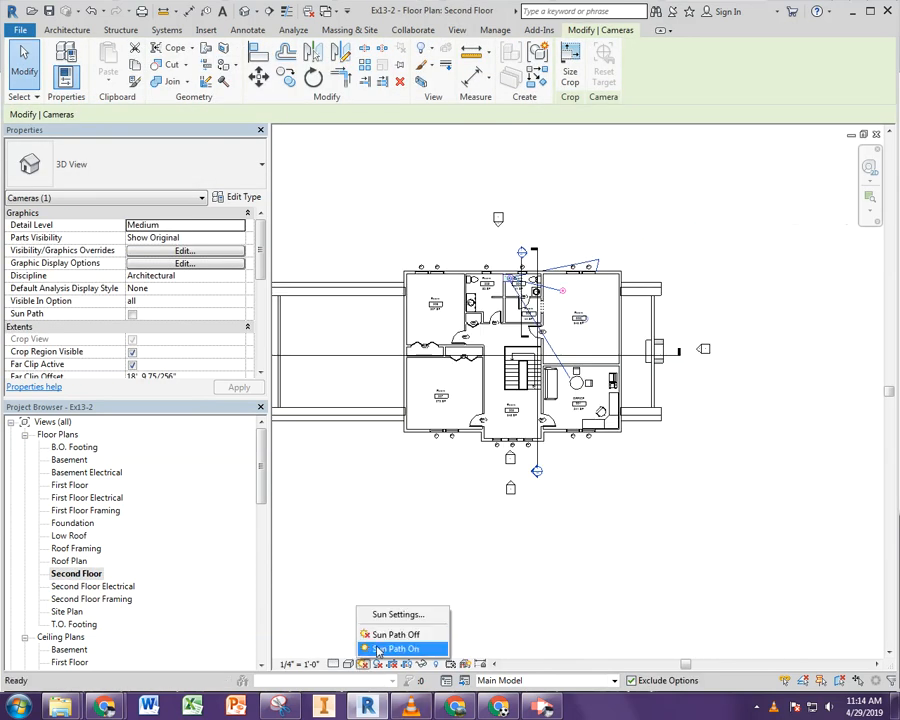
{"action": "left_click", "coordinate": [378, 650]}
{"action": "left_click", "coordinate": [330, 314]}
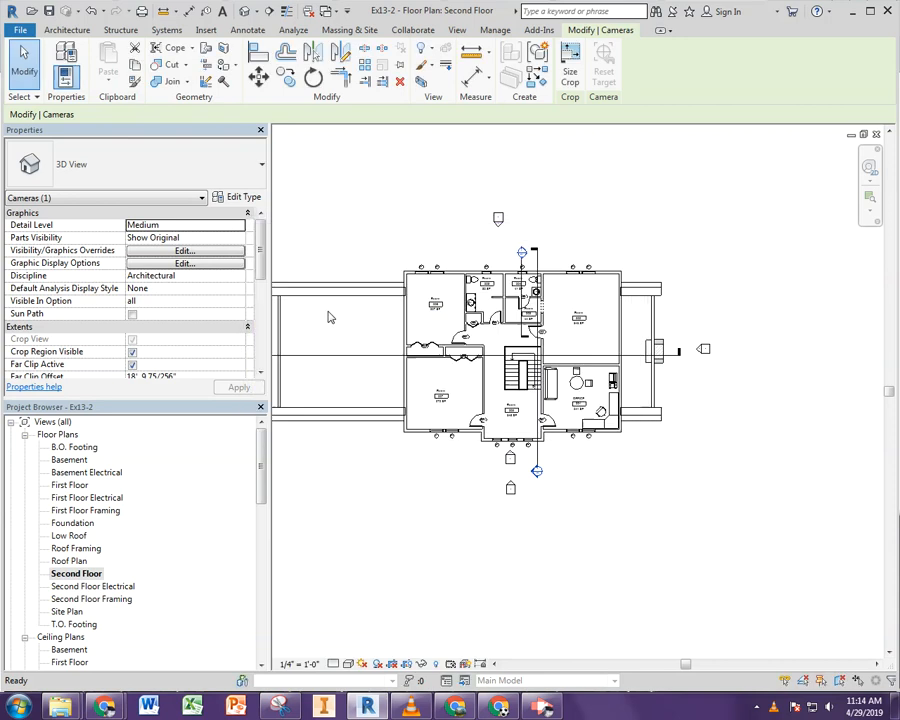
{"action": "scroll", "coordinate": [409, 239], "scroll_direction": "down", "scroll_amount": 1}
{"action": "middle_click_drag", "start_coordinate": [420, 245], "coordinate": [593, 372]}
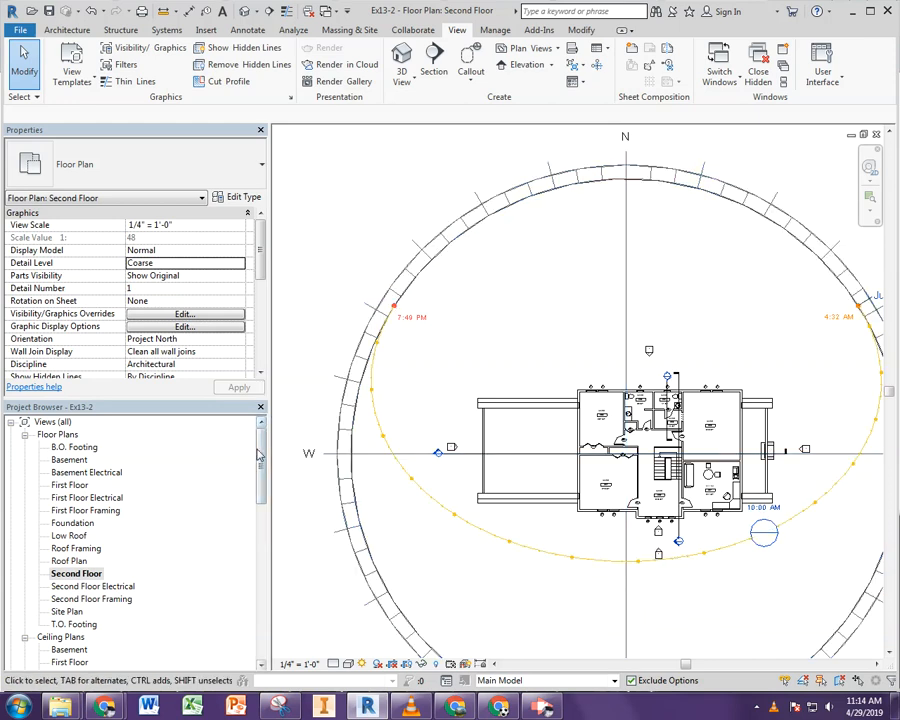
Open the bathroom camera view, 3D View 2, and rename it 2ndFlrBath
{"action": "left_click_drag", "start_coordinate": [262, 456], "coordinate": [261, 500]}
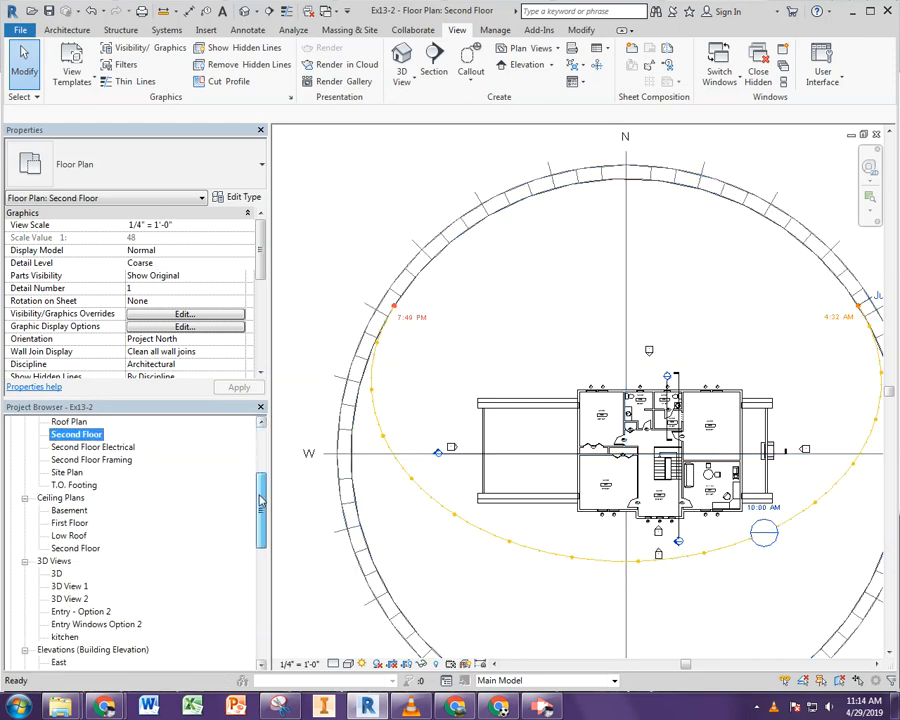
{"action": "double_click", "coordinate": [72, 599]}
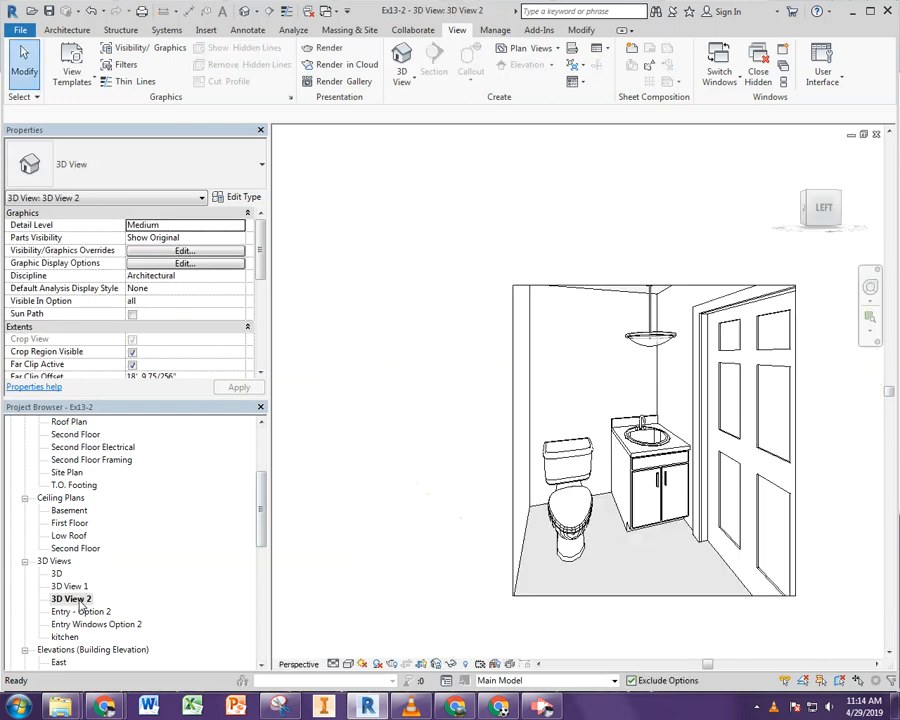
{"action": "right_click", "coordinate": [87, 600]}
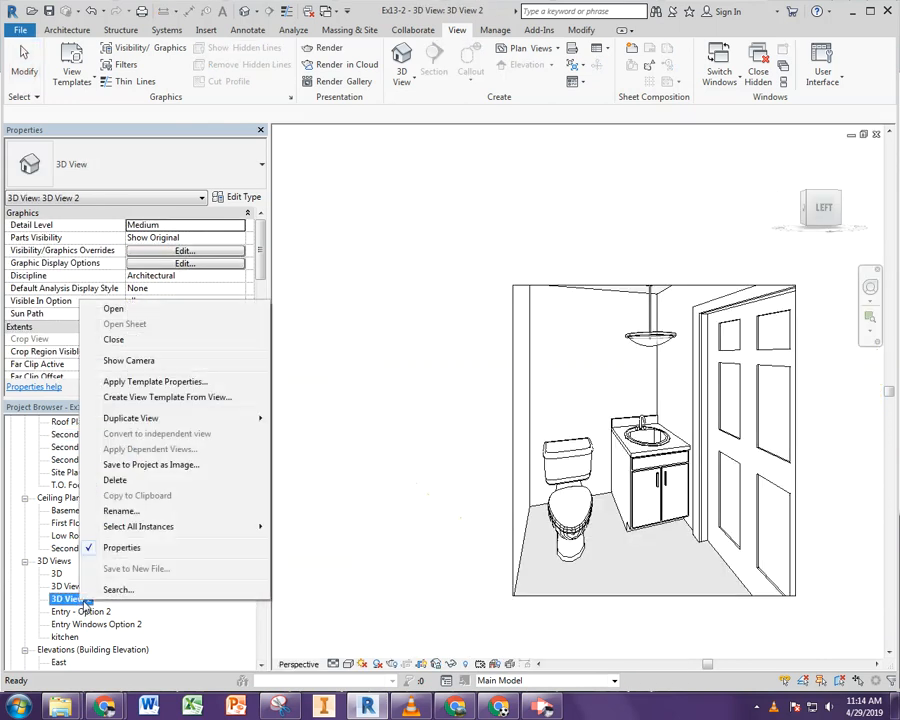
{"action": "left_click", "coordinate": [139, 511]}
{"action": "type", "text": "2ndFlrBath"}
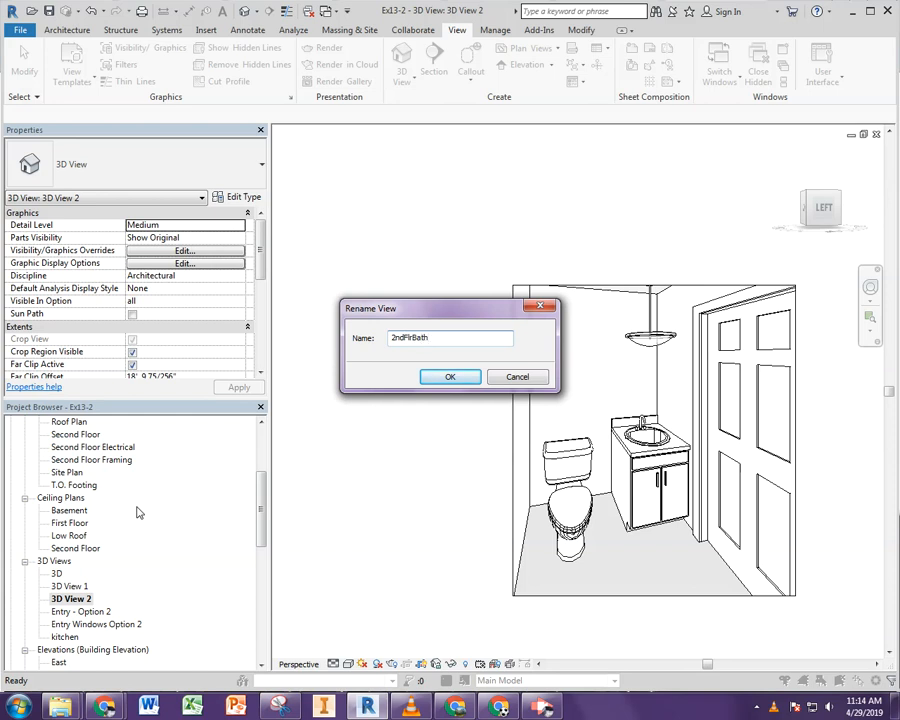
{"action": "key", "text": "Return"}
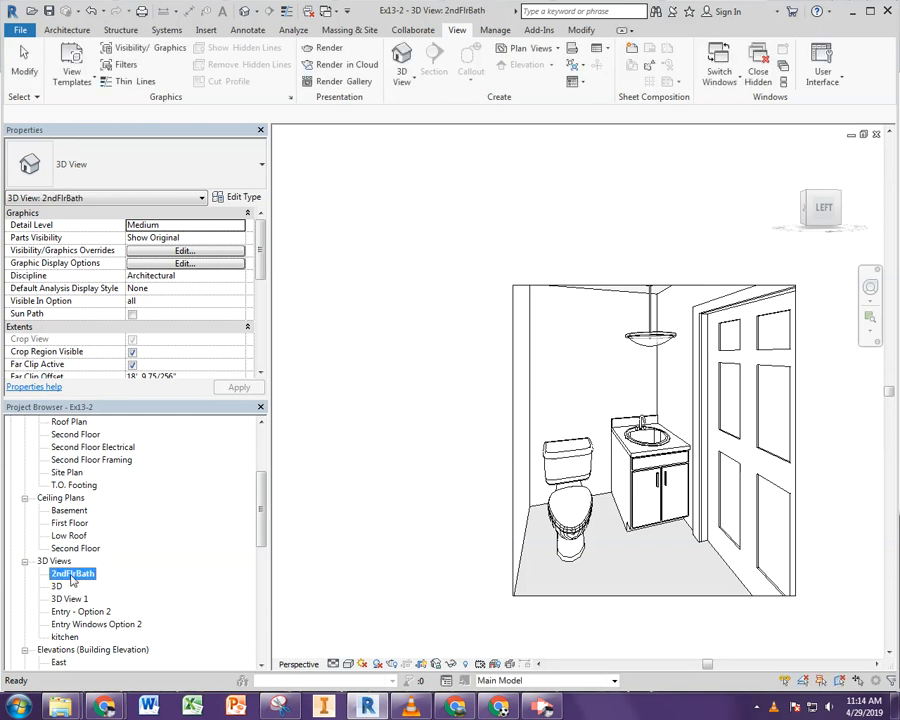
Set the rendering's lighting scheme to Interior: Sun and Artificial and its sun setting to the kitchen preset
{"action": "left_click", "coordinate": [311, 49]}
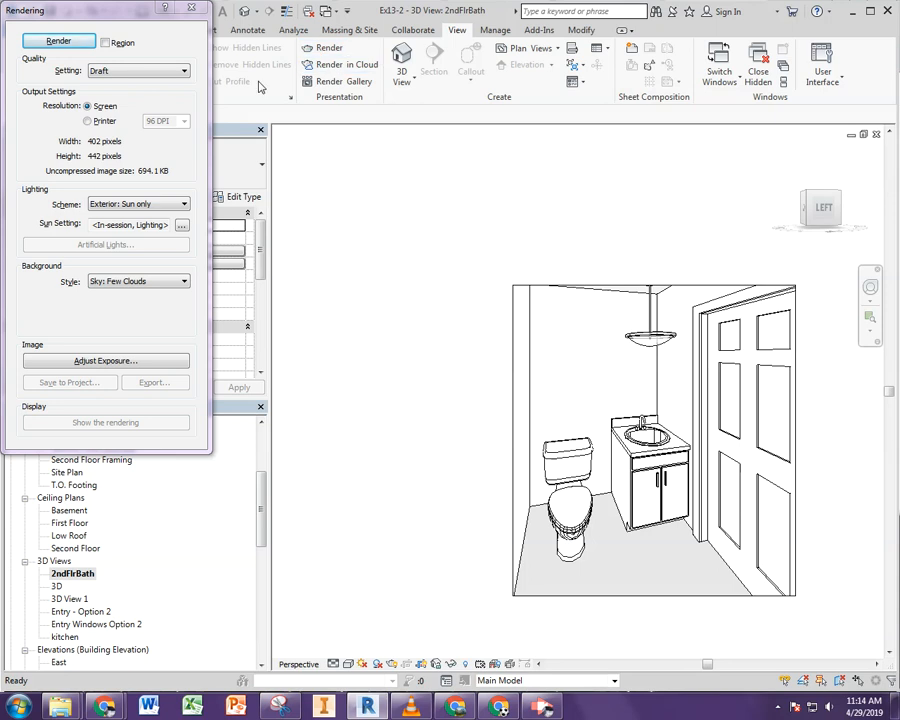
{"action": "left_click", "coordinate": [130, 205]}
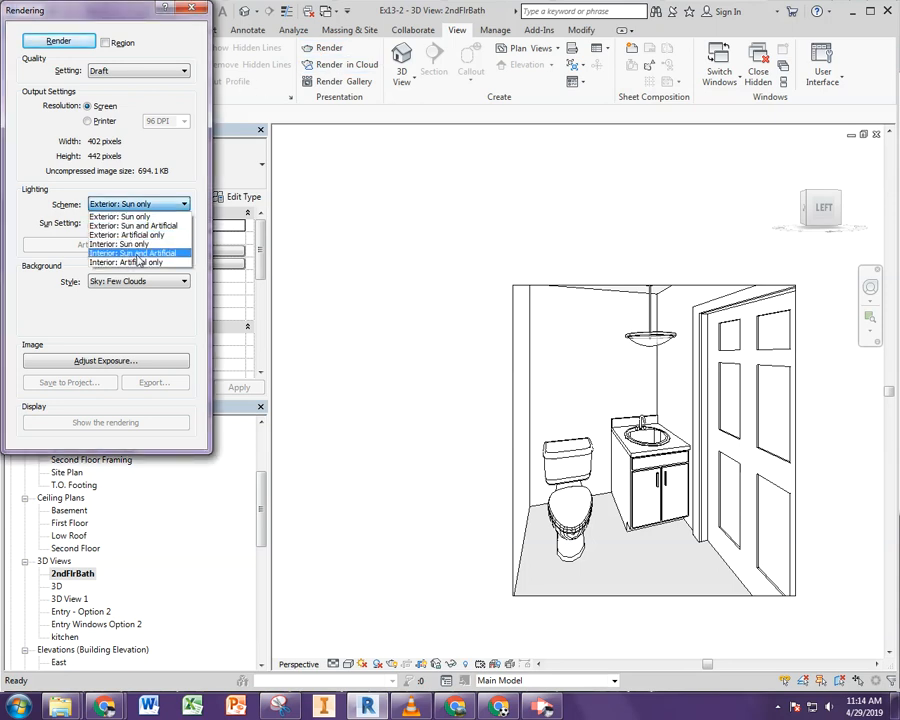
{"action": "left_click", "coordinate": [150, 247]}
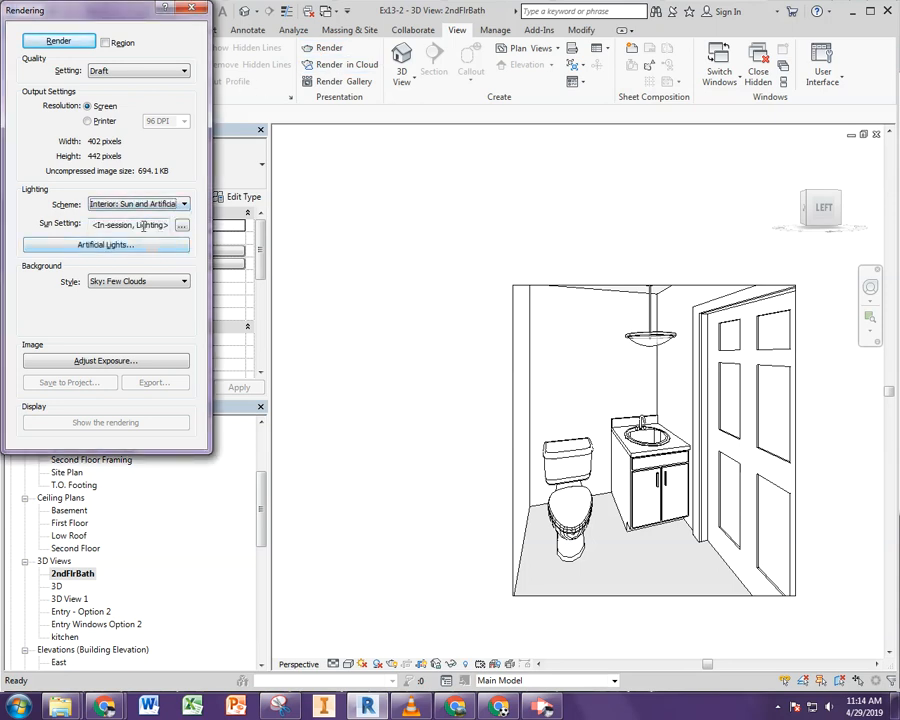
{"action": "left_click", "coordinate": [181, 225]}
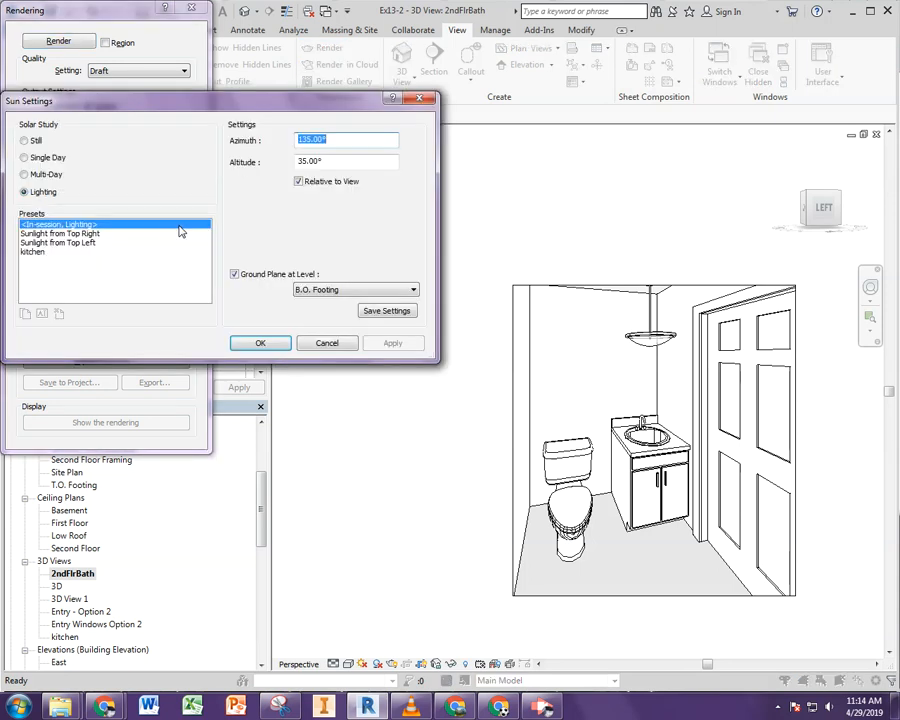
{"action": "left_click", "coordinate": [32, 252]}
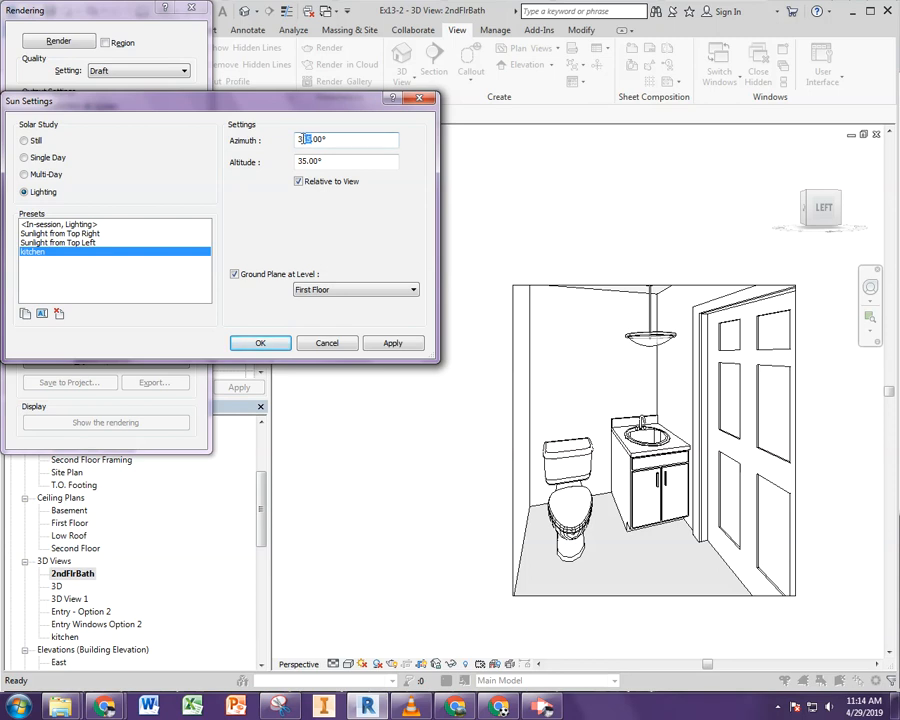
{"action": "left_click", "coordinate": [262, 343]}
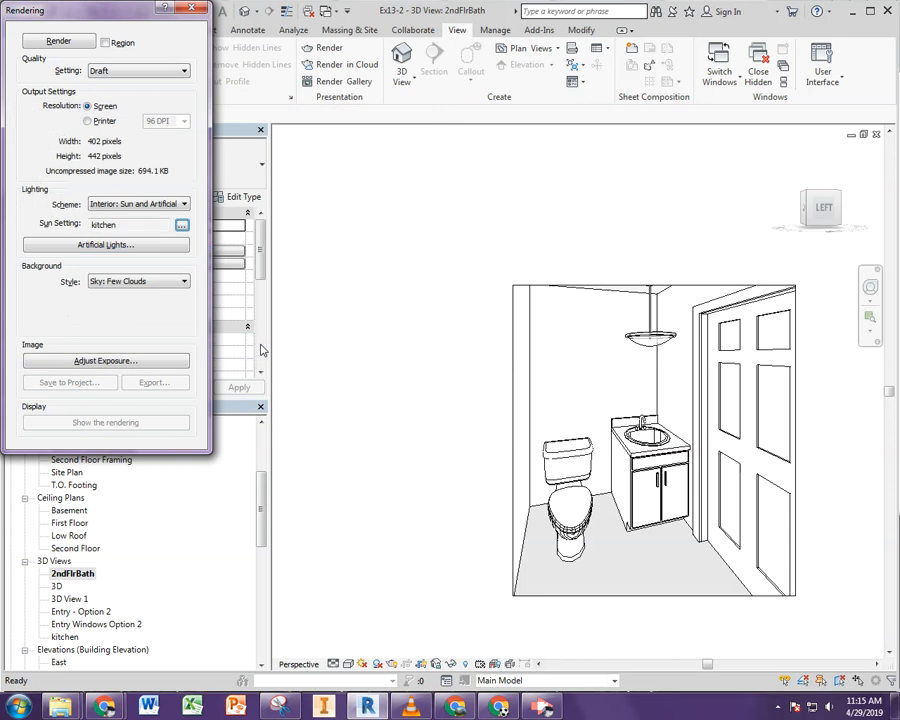
Review the artificial lights included in the rendering and render the bathroom view at Draft quality
{"action": "left_click", "coordinate": [135, 244]}
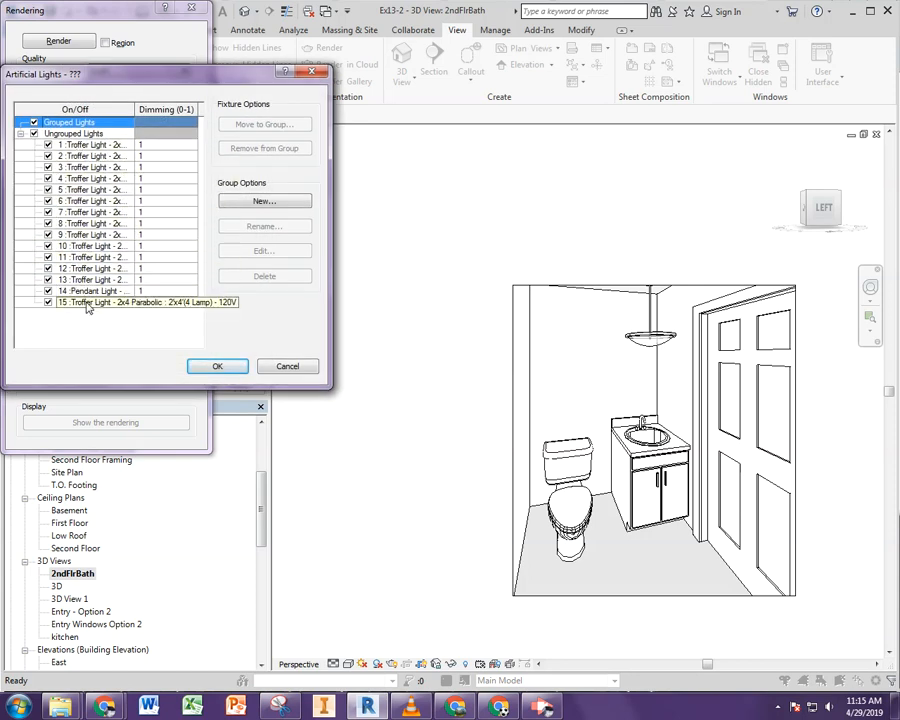
{"action": "left_click", "coordinate": [276, 367]}
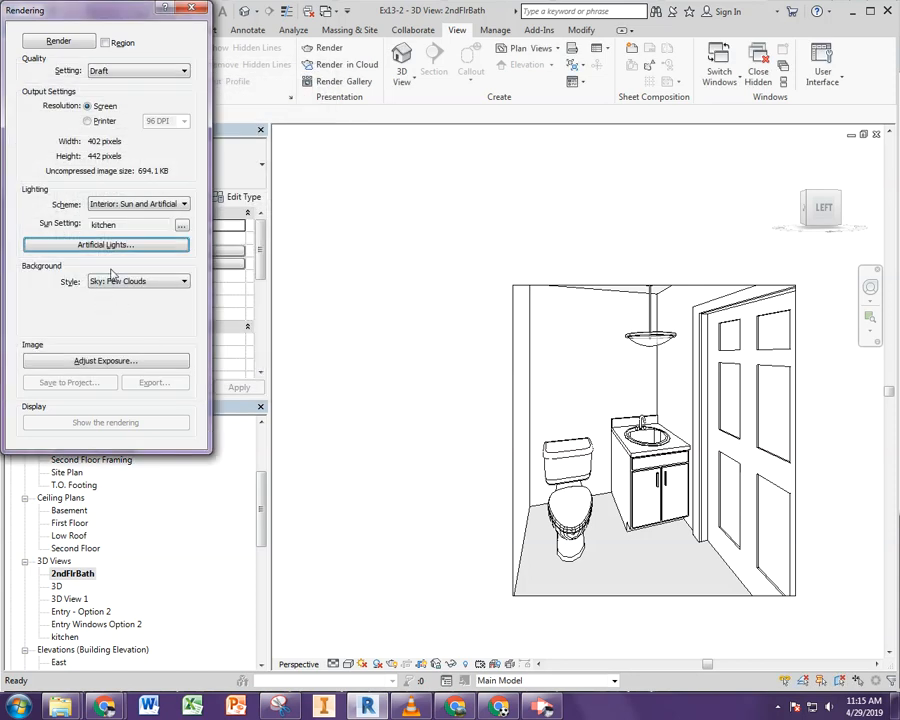
{"action": "left_click", "coordinate": [47, 39]}
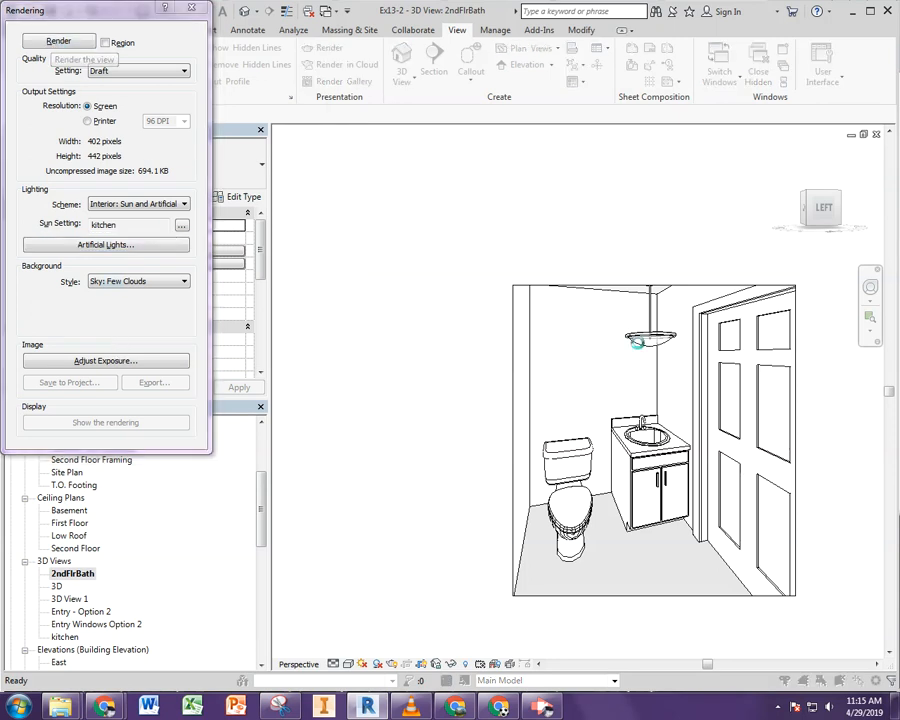